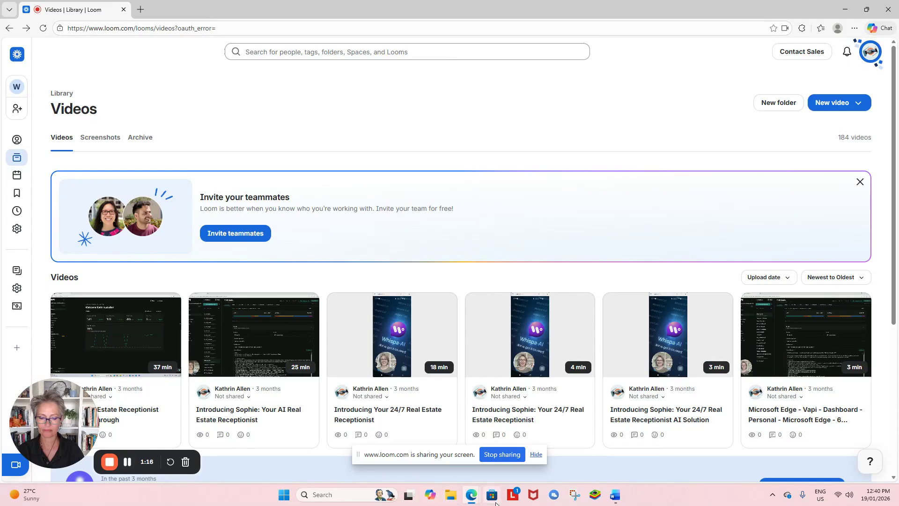
Step: Bring up the white-label pricing page showing the Studio $99 and Agency $299 plan cards
{"action": "mouse_move", "coordinate": [472, 499]}
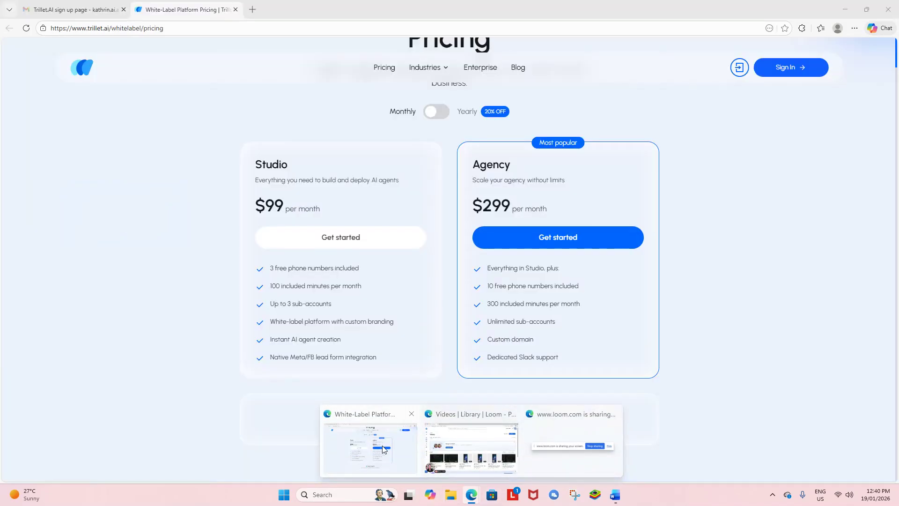
{"action": "left_click", "coordinate": [382, 445]}
{"action": "scroll", "coordinate": [805, 344], "scroll_direction": "up", "scroll_amount": 3}
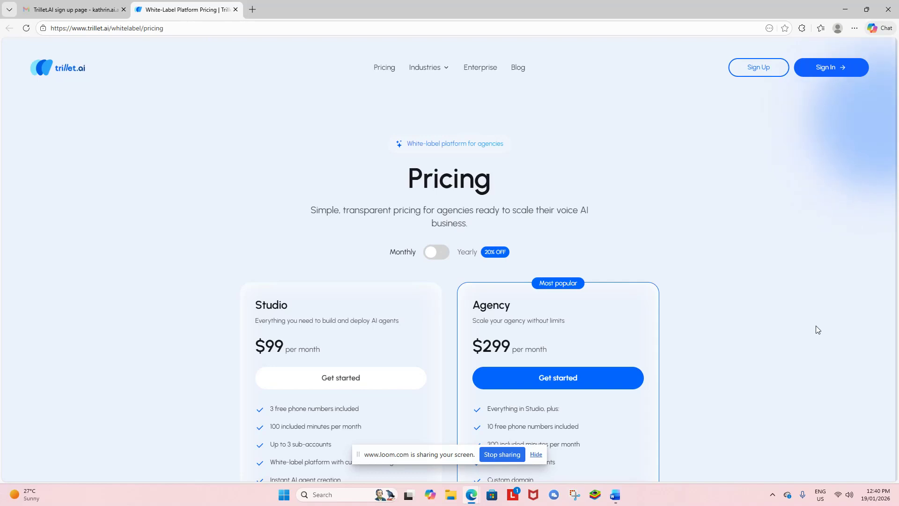
{"action": "scroll", "coordinate": [845, 304], "scroll_direction": "down", "scroll_amount": 4}
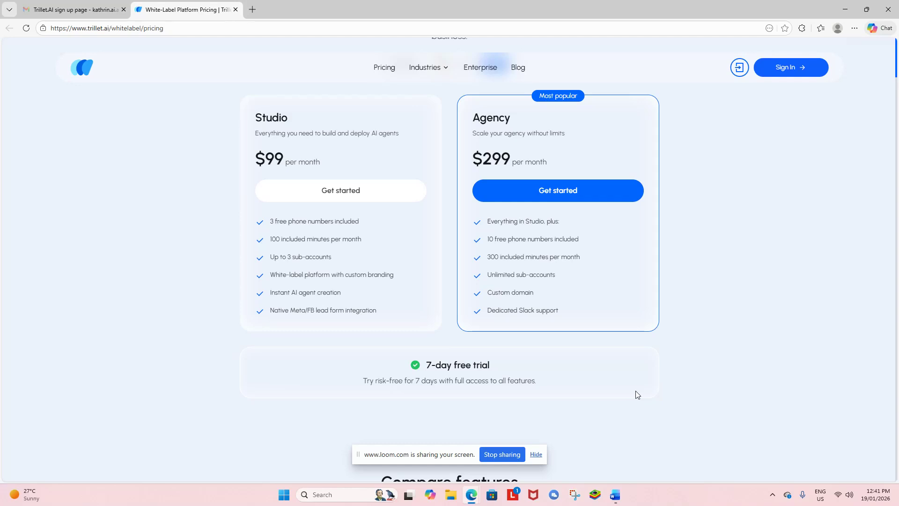
Step: Scroll to the Compare features table: Agency-only custom domain, branded emails, minute markup, extra minutes $0.09/min
{"action": "scroll", "coordinate": [637, 394], "scroll_direction": "up", "scroll_amount": 3}
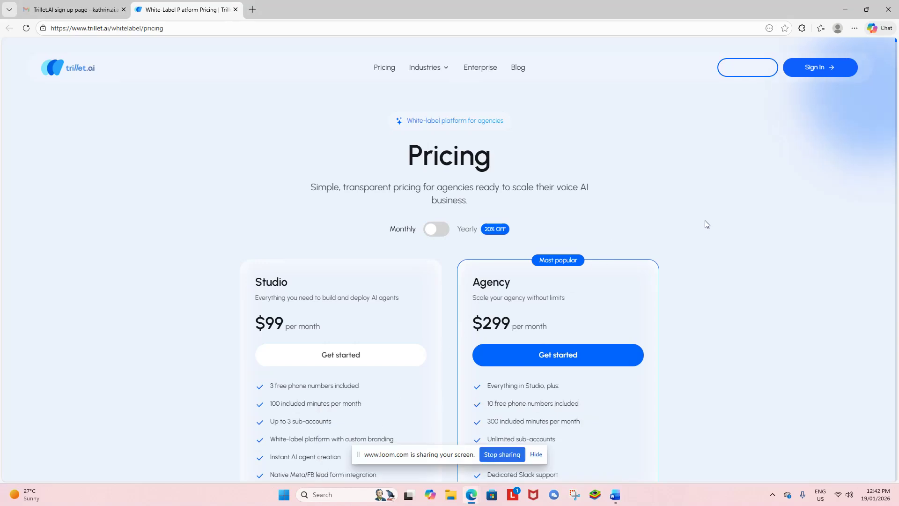
{"action": "scroll", "coordinate": [705, 225], "scroll_direction": "down", "scroll_amount": 3}
{"action": "scroll", "coordinate": [706, 224], "scroll_direction": "down", "scroll_amount": 3}
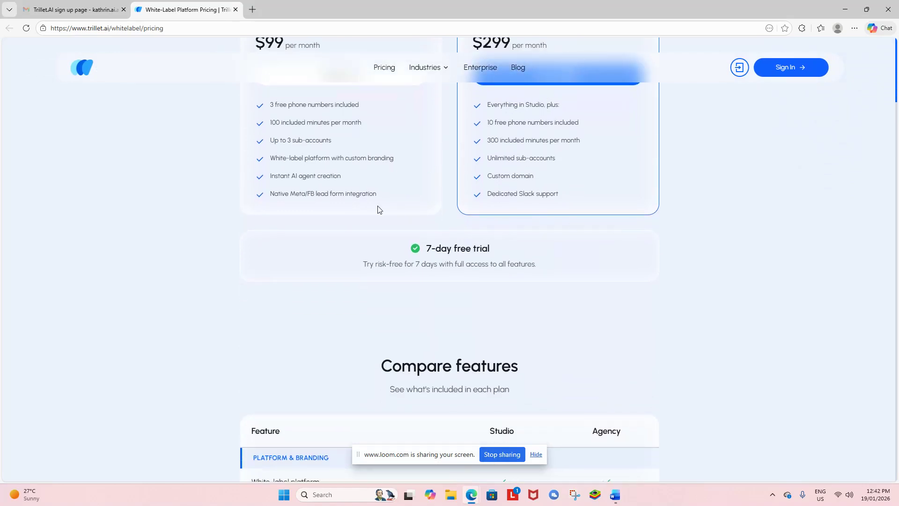
{"action": "scroll", "coordinate": [659, 227], "scroll_direction": "down", "scroll_amount": 2}
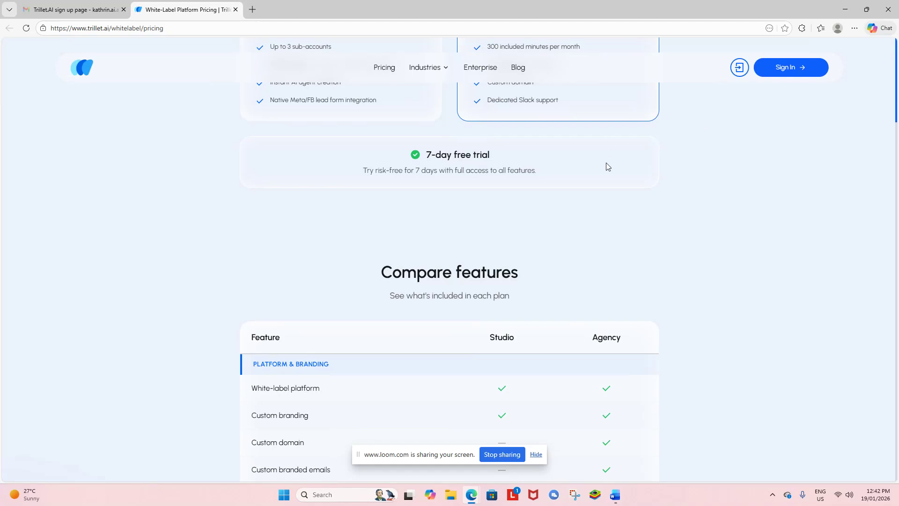
{"action": "scroll", "coordinate": [604, 168], "scroll_direction": "down", "scroll_amount": 1}
{"action": "scroll", "coordinate": [411, 122], "scroll_direction": "down", "scroll_amount": 3}
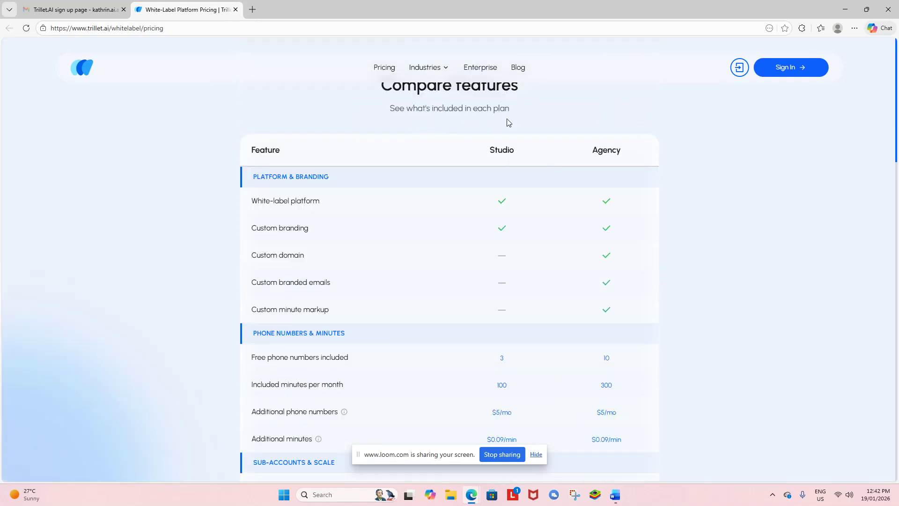
{"action": "scroll", "coordinate": [459, 175], "scroll_direction": "up", "scroll_amount": 8}
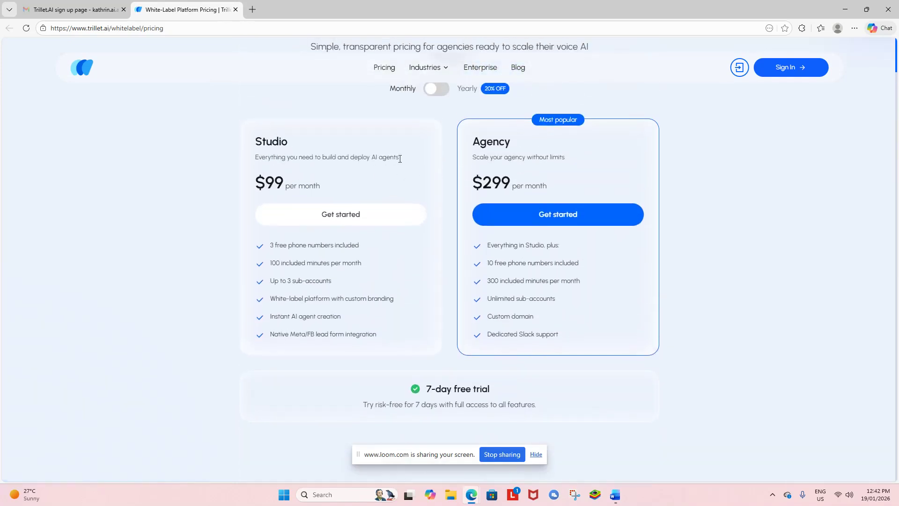
{"action": "scroll", "coordinate": [521, 161], "scroll_direction": "down", "scroll_amount": 5}
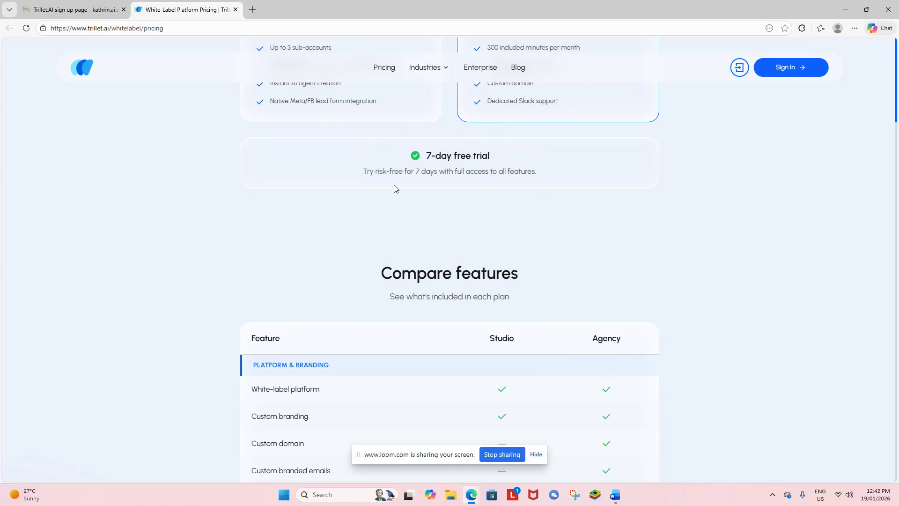
{"action": "scroll", "coordinate": [395, 189], "scroll_direction": "up", "scroll_amount": 4}
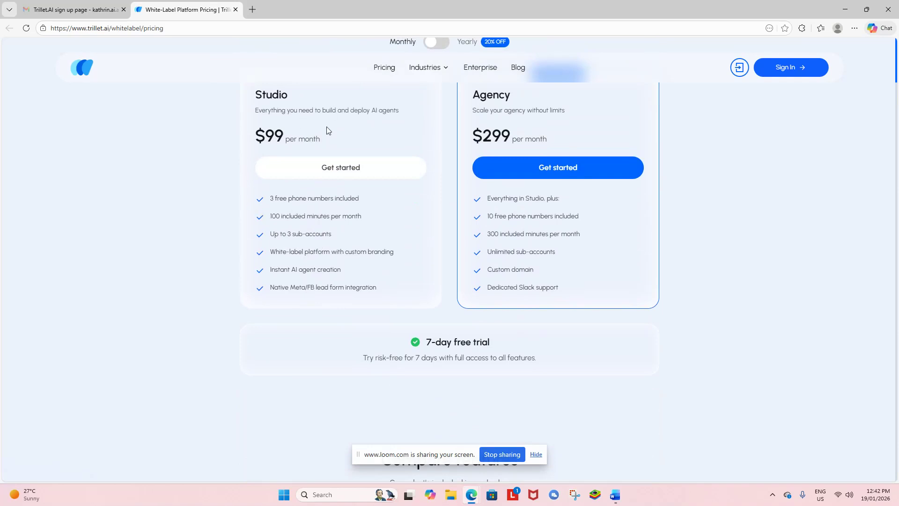
{"action": "scroll", "coordinate": [326, 236], "scroll_direction": "down", "scroll_amount": 3}
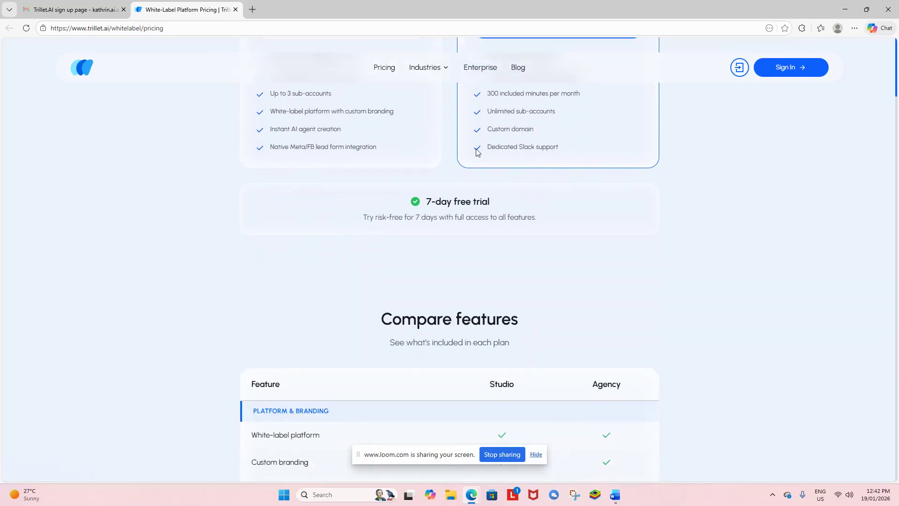
{"action": "scroll", "coordinate": [638, 175], "scroll_direction": "up", "scroll_amount": 4}
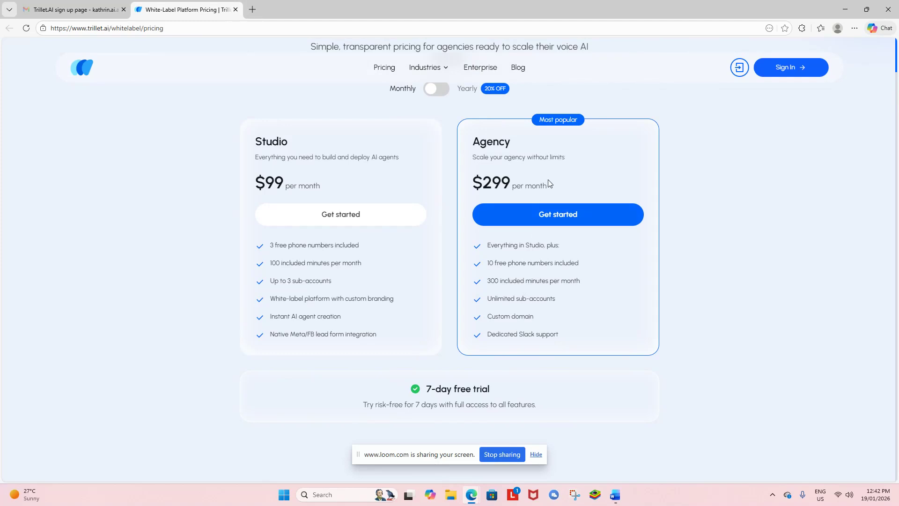
{"action": "scroll", "coordinate": [542, 315], "scroll_direction": "down", "scroll_amount": 1}
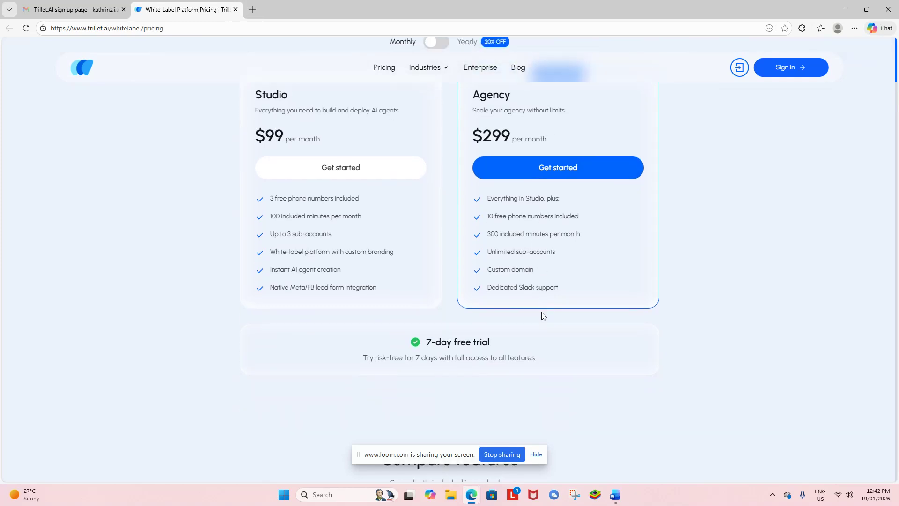
{"action": "scroll", "coordinate": [536, 276], "scroll_direction": "up", "scroll_amount": 1}
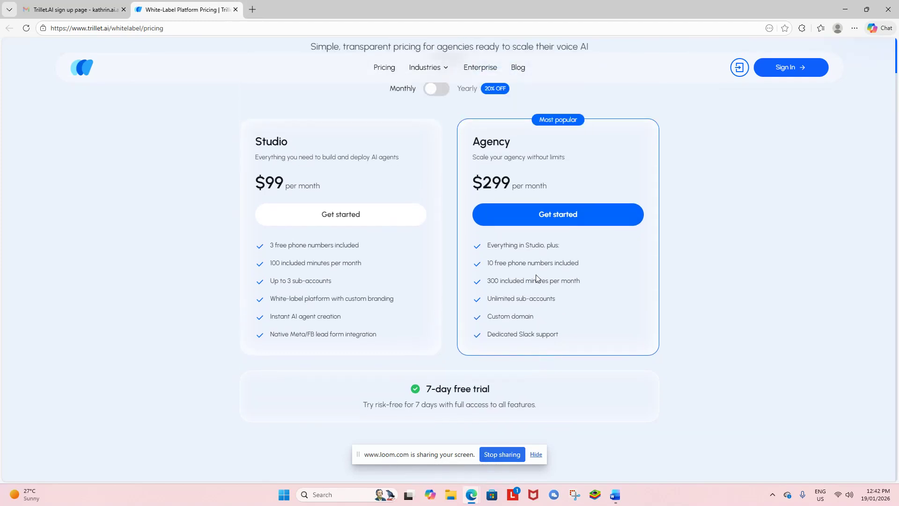
{"action": "scroll", "coordinate": [546, 182], "scroll_direction": "down", "scroll_amount": 3}
{"action": "scroll", "coordinate": [547, 182], "scroll_direction": "down", "scroll_amount": 7}
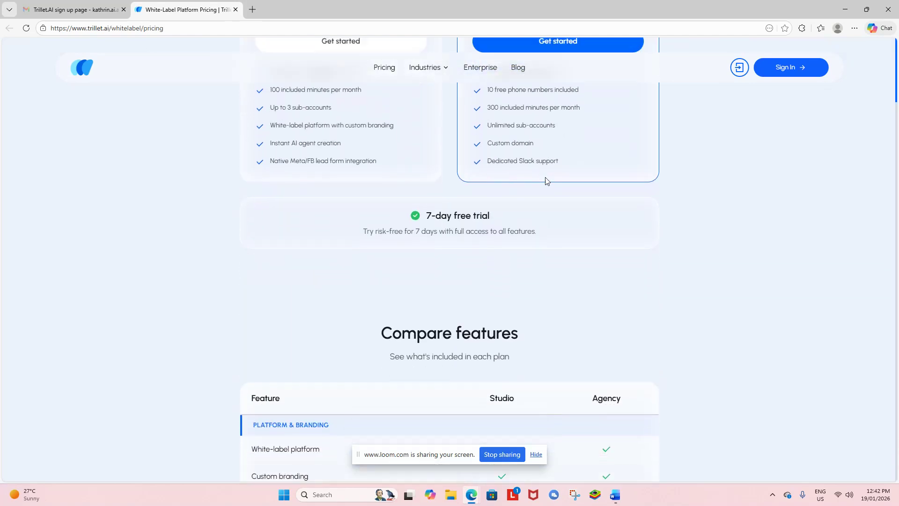
{"action": "scroll", "coordinate": [381, 183], "scroll_direction": "up", "scroll_amount": 1}
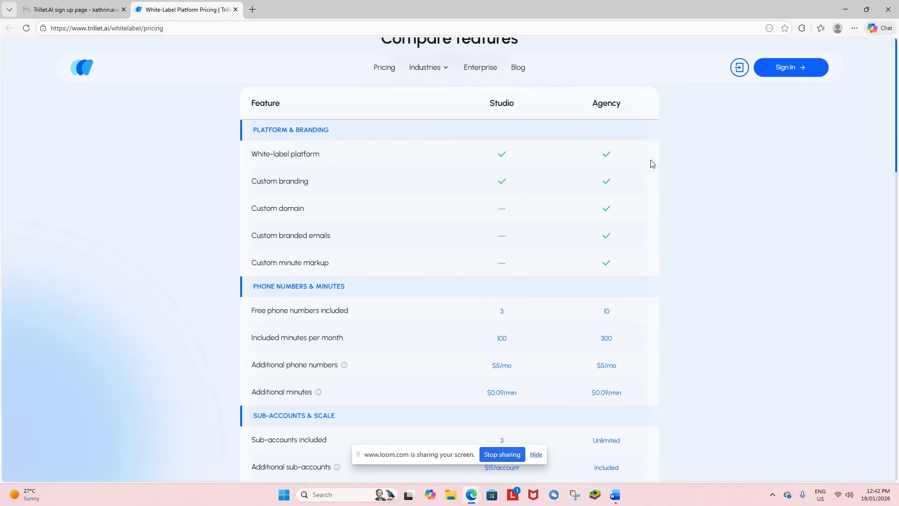
Step: Scroll to the Support rows: Studio 3 sub-accounts at $15 per extra, Agency unlimited, Agency-only Slack support
{"action": "scroll", "coordinate": [604, 197], "scroll_direction": "down", "scroll_amount": 1}
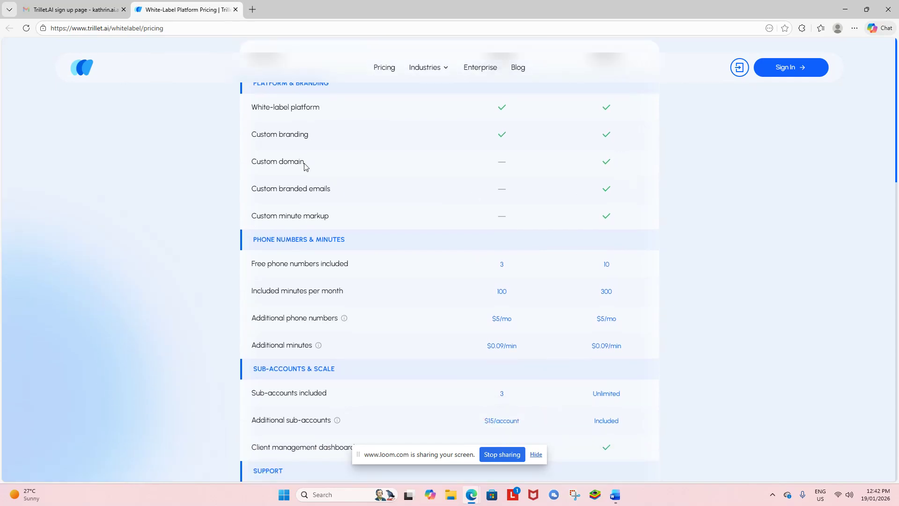
{"action": "scroll", "coordinate": [625, 215], "scroll_direction": "up", "scroll_amount": 1}
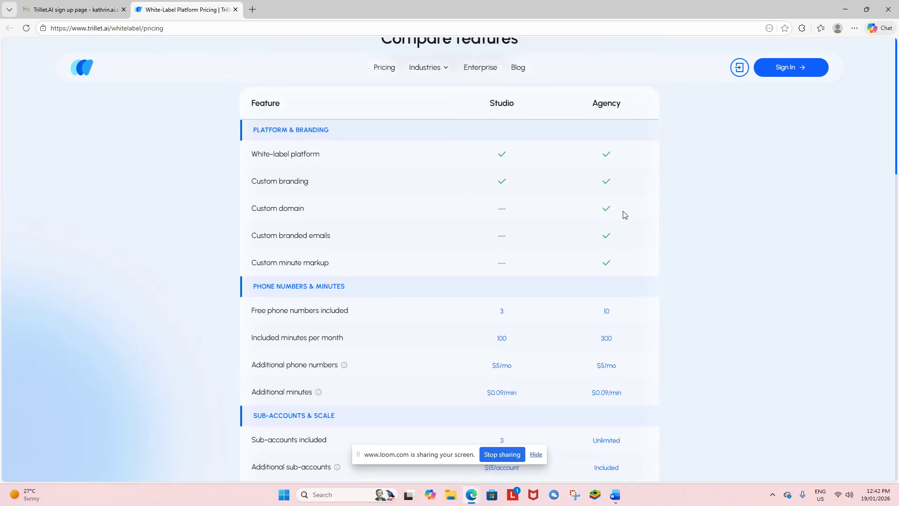
{"action": "scroll", "coordinate": [625, 215], "scroll_direction": "down", "scroll_amount": 2}
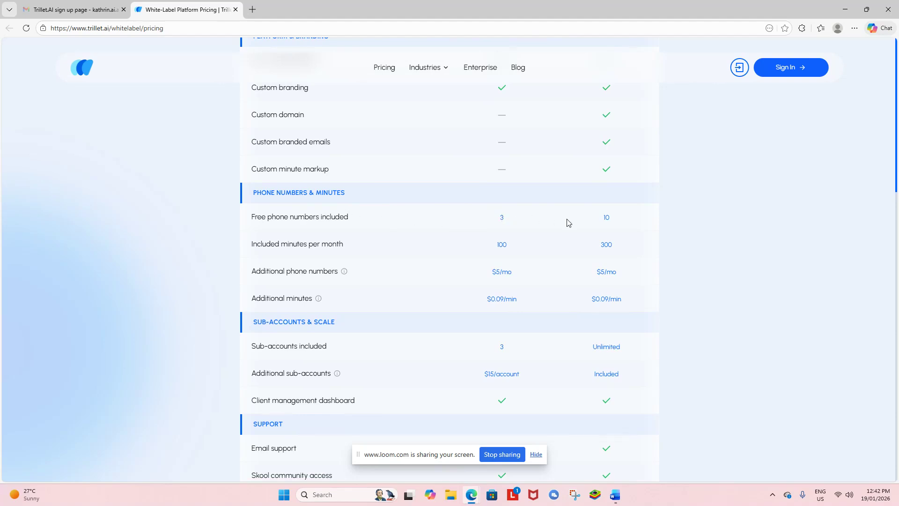
{"action": "scroll", "coordinate": [626, 219], "scroll_direction": "up", "scroll_amount": 2}
{"action": "scroll", "coordinate": [626, 219], "scroll_direction": "down", "scroll_amount": 2}
{"action": "scroll", "coordinate": [622, 248], "scroll_direction": "down", "scroll_amount": 3}
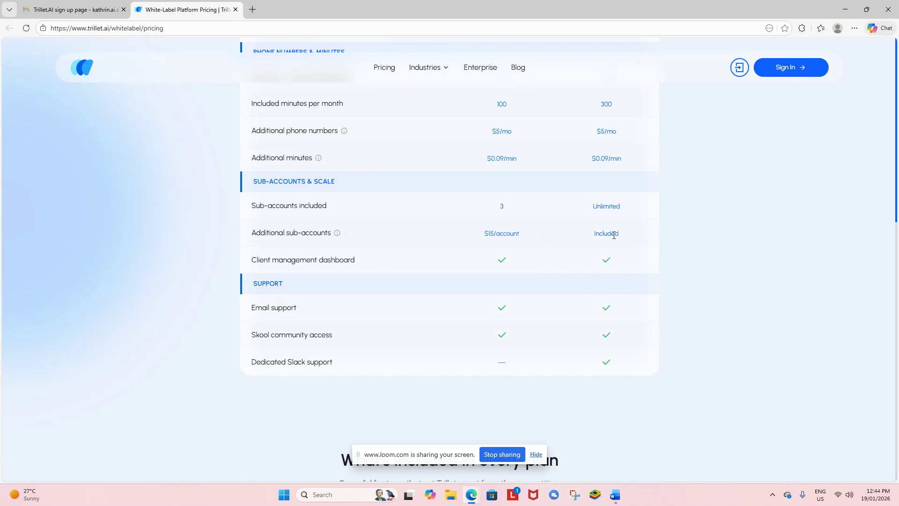
{"action": "scroll", "coordinate": [614, 235], "scroll_direction": "down", "scroll_amount": 2}
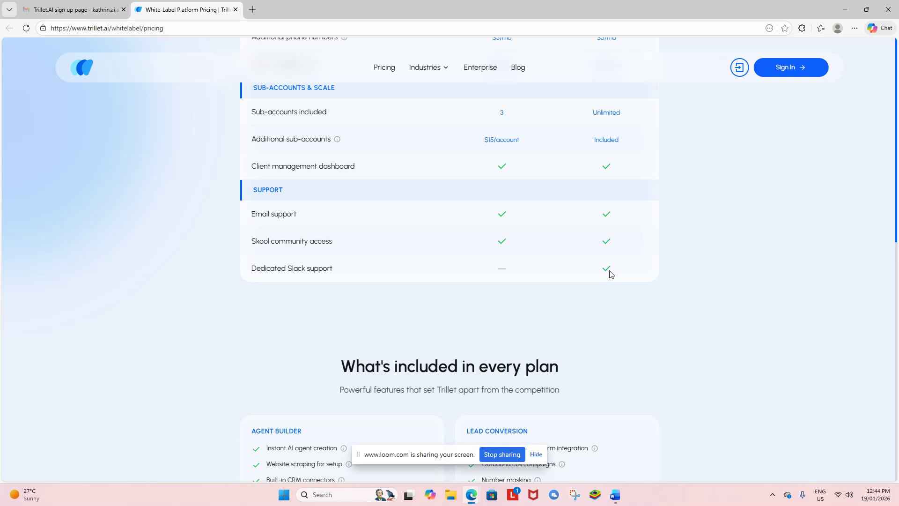
Step: Scroll past the Agent Builder, Messaging, Integrations and Compliance cards to the FAQ section
{"action": "scroll", "coordinate": [609, 274], "scroll_direction": "down", "scroll_amount": 5}
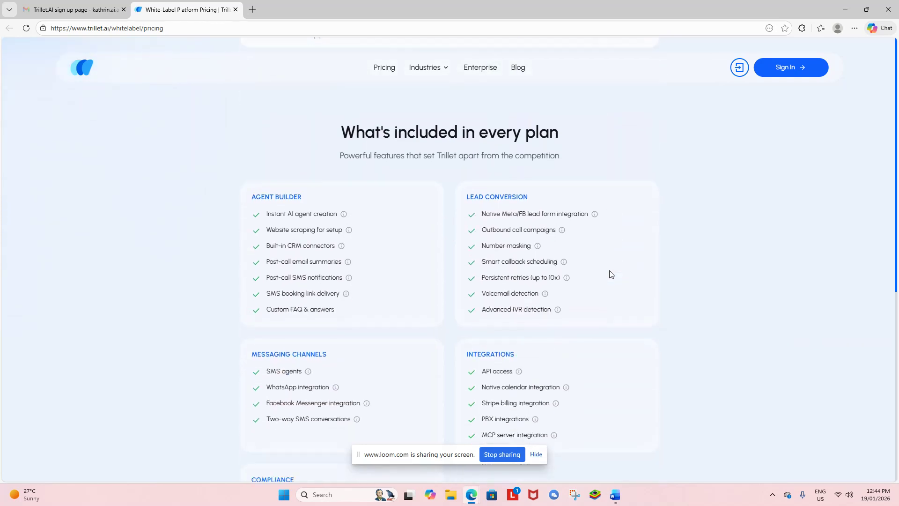
{"action": "scroll", "coordinate": [609, 274], "scroll_direction": "down", "scroll_amount": 1}
{"action": "mouse_move", "coordinate": [425, 67]}
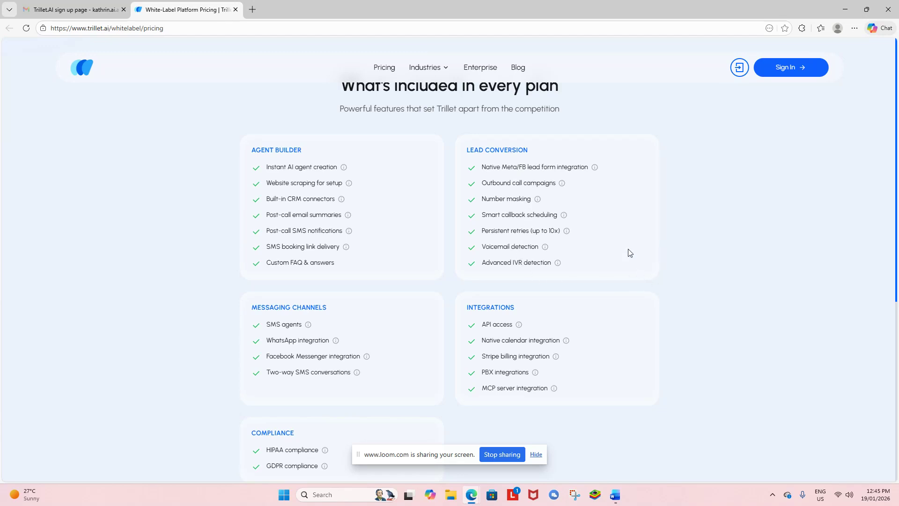
{"action": "scroll", "coordinate": [571, 279], "scroll_direction": "down", "scroll_amount": 2}
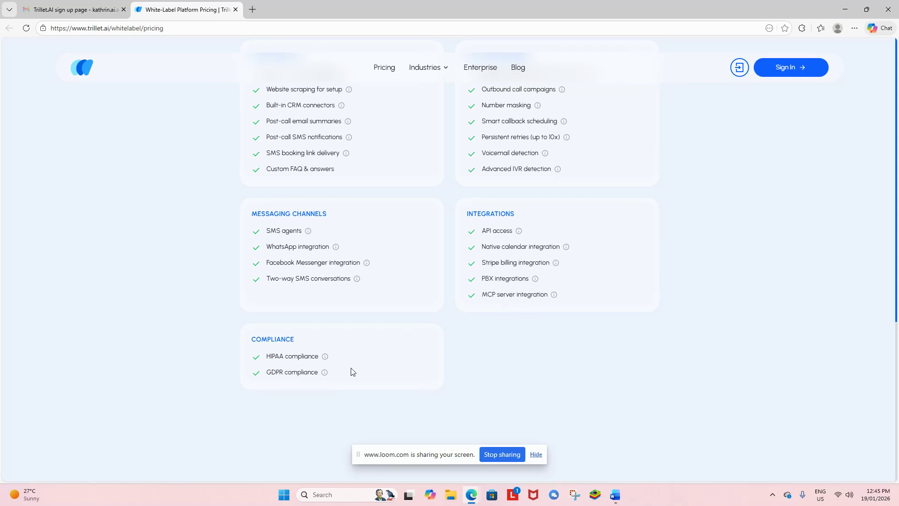
{"action": "scroll", "coordinate": [351, 369], "scroll_direction": "down", "scroll_amount": 1}
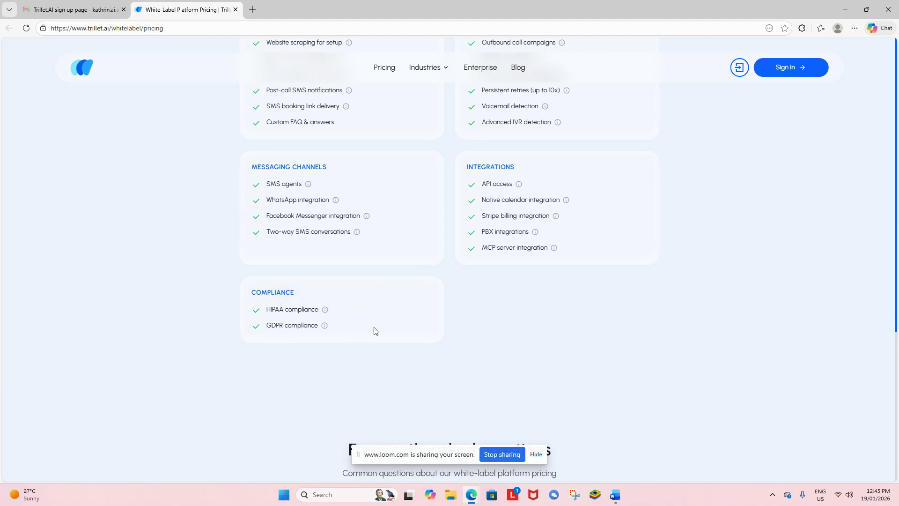
{"action": "scroll", "coordinate": [373, 329], "scroll_direction": "down", "scroll_amount": 4}
{"action": "scroll", "coordinate": [573, 301], "scroll_direction": "down", "scroll_amount": 3}
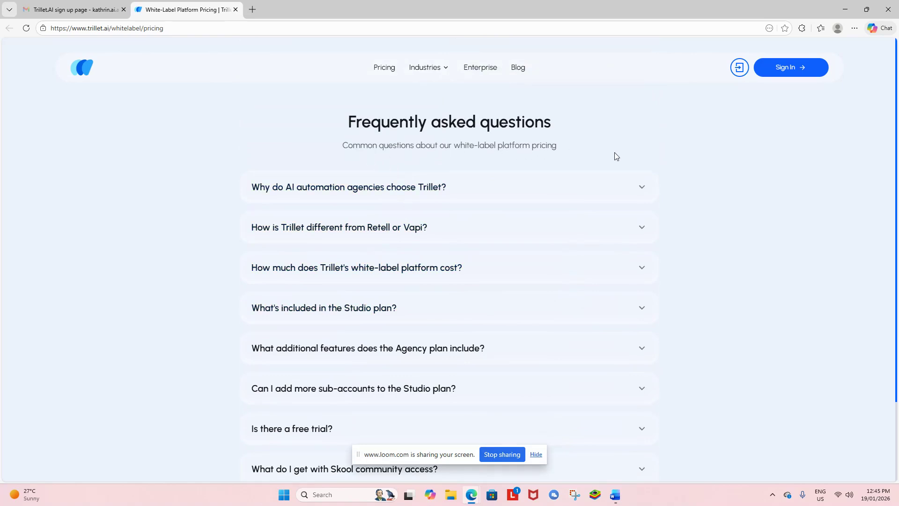
Step: Expand the FAQ answer on how Trillet differs from Retell or Vapi
{"action": "scroll", "coordinate": [700, 185], "scroll_direction": "down", "scroll_amount": 1}
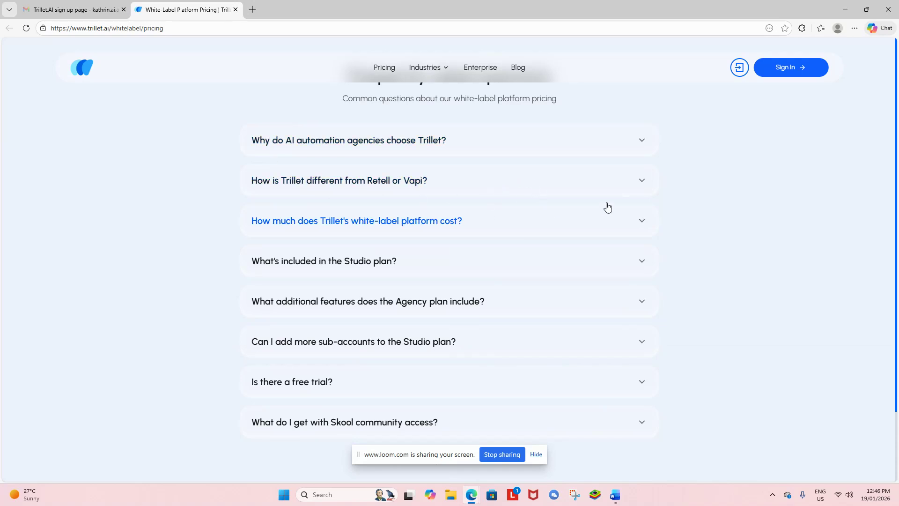
{"action": "left_click", "coordinate": [642, 184]}
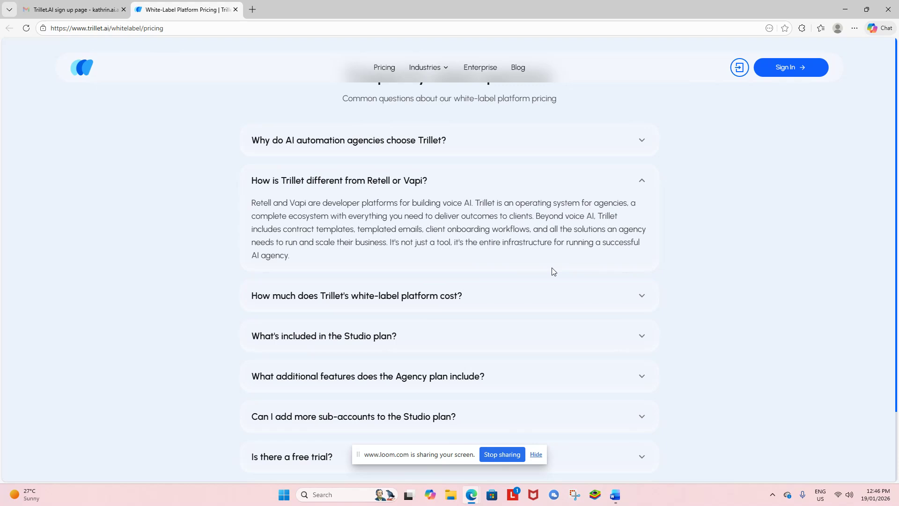
{"action": "scroll", "coordinate": [553, 270], "scroll_direction": "down", "scroll_amount": 3}
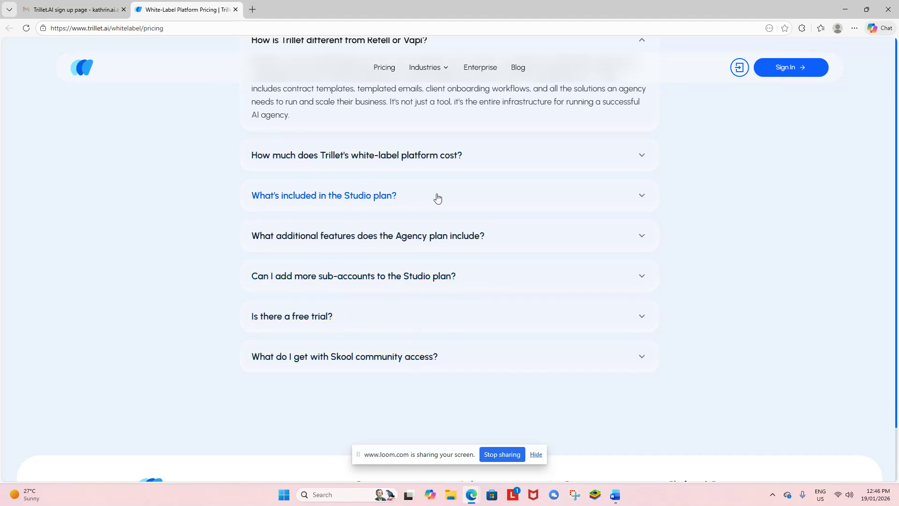
Step: Expand 'Why do AI automation agencies choose Trillet?' and return to the Studio and Agency plans header
{"action": "scroll", "coordinate": [437, 196], "scroll_direction": "up", "scroll_amount": 2}
{"action": "scroll", "coordinate": [437, 194], "scroll_direction": "up", "scroll_amount": 1}
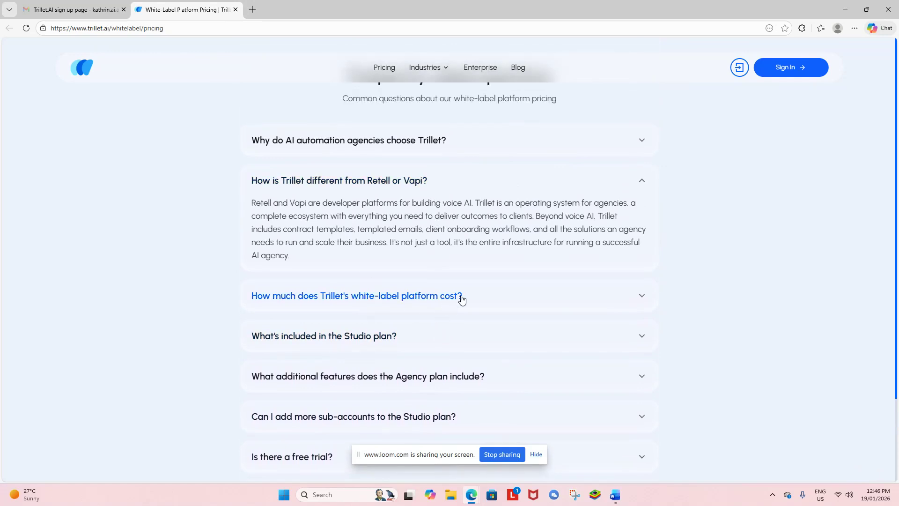
{"action": "scroll", "coordinate": [462, 299], "scroll_direction": "up", "scroll_amount": 1}
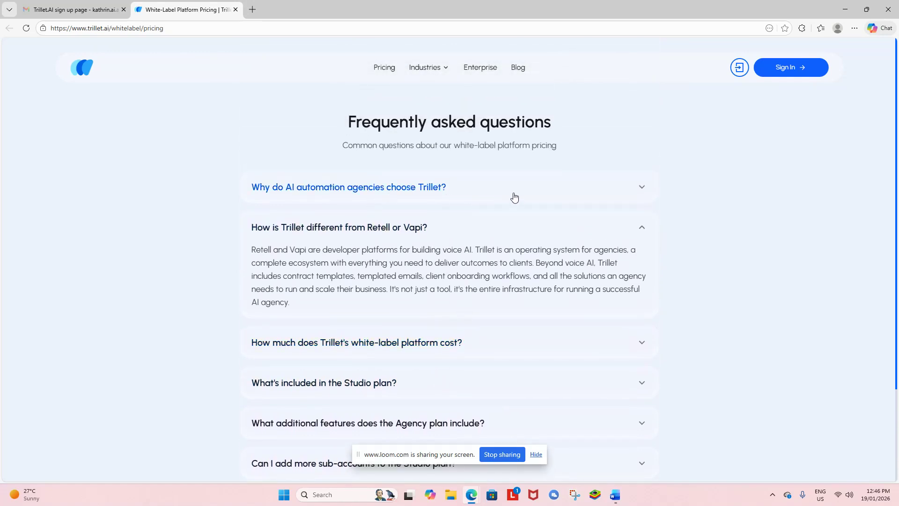
{"action": "left_click", "coordinate": [642, 190]}
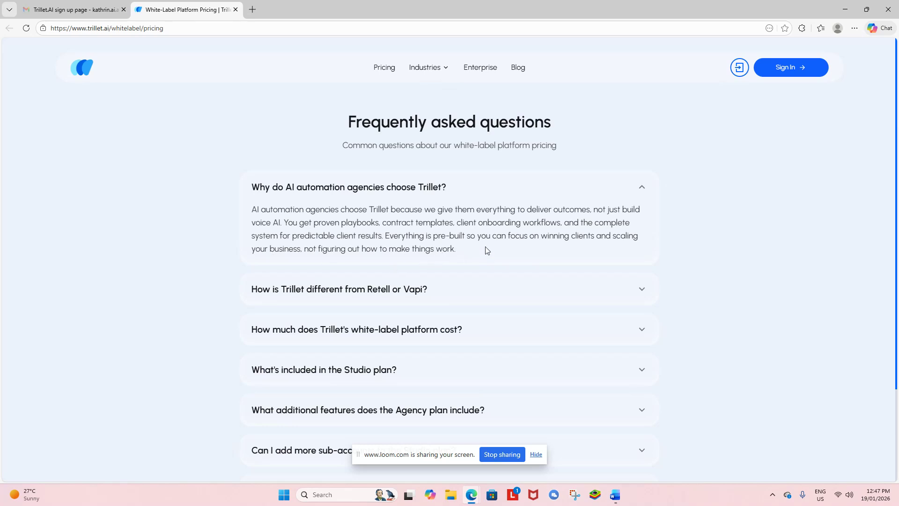
{"action": "scroll", "coordinate": [668, 250], "scroll_direction": "up", "scroll_amount": 15}
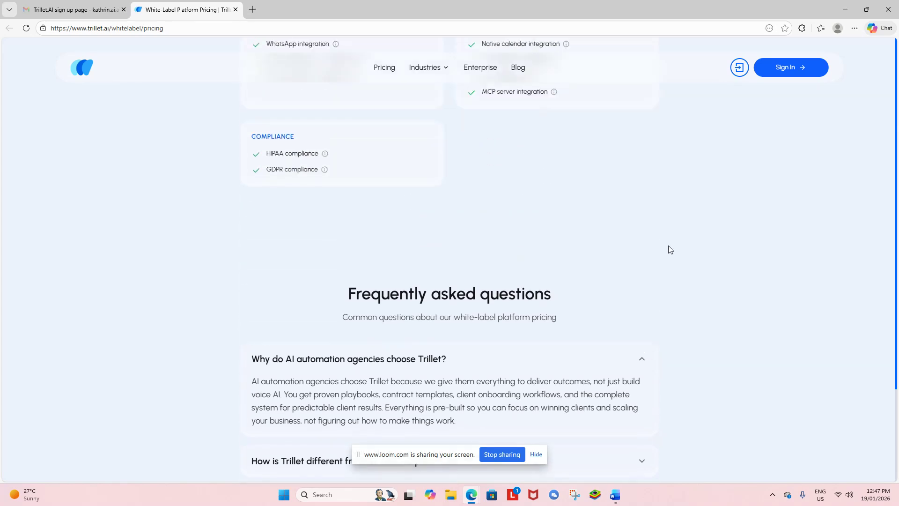
{"action": "scroll", "coordinate": [544, 243], "scroll_direction": "up", "scroll_amount": 20}
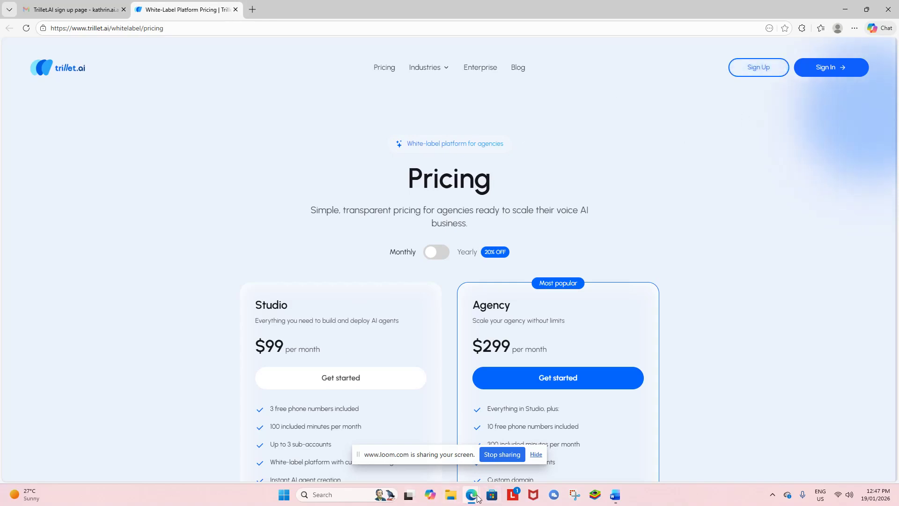
Step: Pause and resume the Loom recording, then return to Trillet's Select voice step
{"action": "mouse_move", "coordinate": [478, 497]}
{"action": "left_click", "coordinate": [471, 444]}
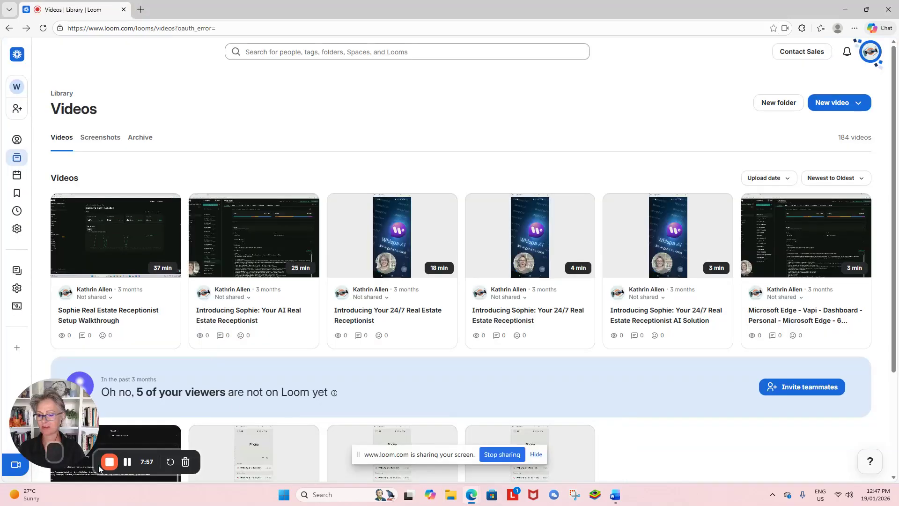
{"action": "left_click", "coordinate": [132, 463]}
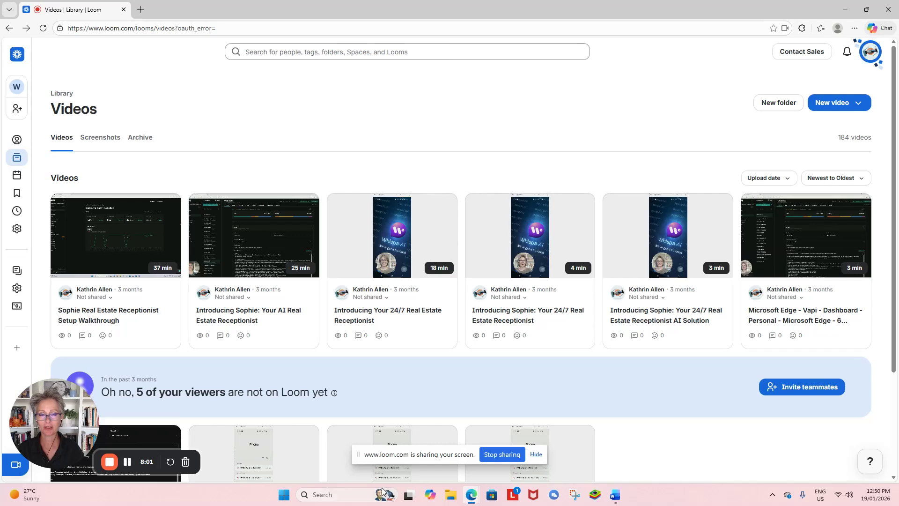
{"action": "mouse_move", "coordinate": [476, 498]}
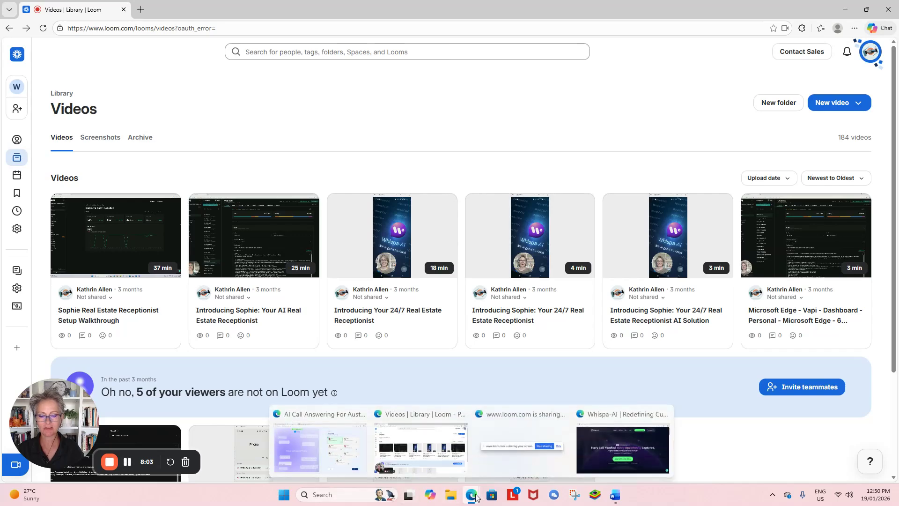
{"action": "left_click", "coordinate": [356, 437]}
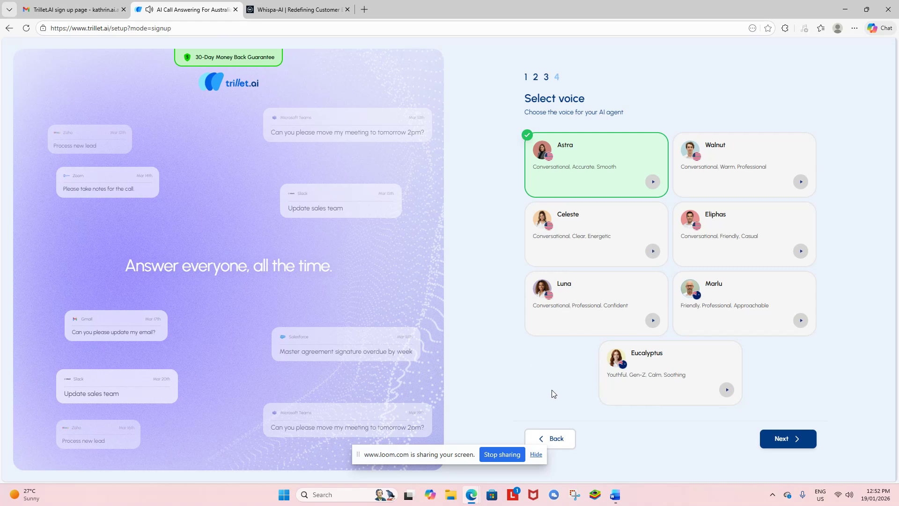
Step: Choose the Eucalyptus voice and switch the 150-minute plan to yearly billing at $24/month
{"action": "left_click", "coordinate": [673, 375]}
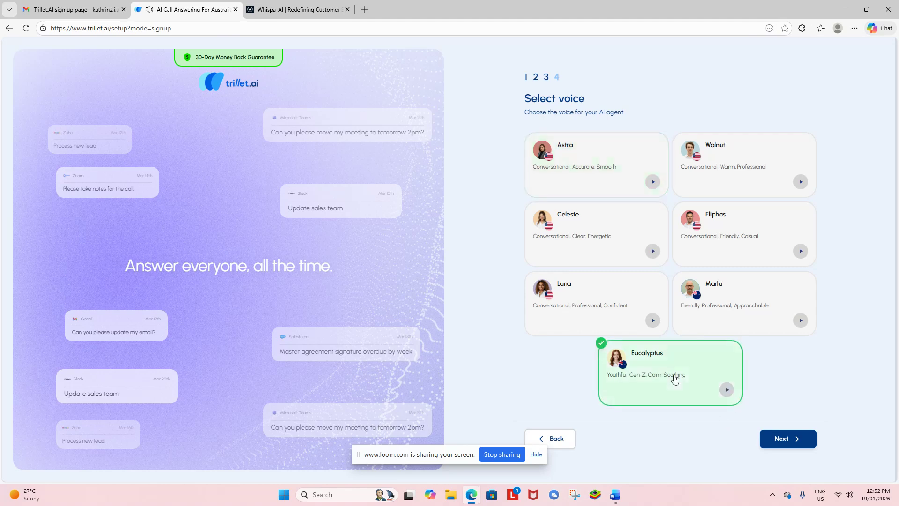
{"action": "left_click", "coordinate": [786, 438]}
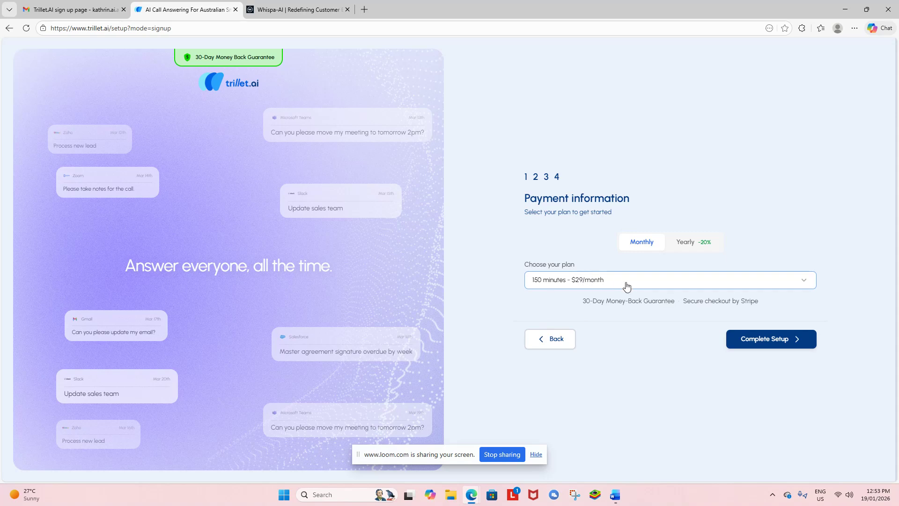
{"action": "left_click", "coordinate": [685, 244]}
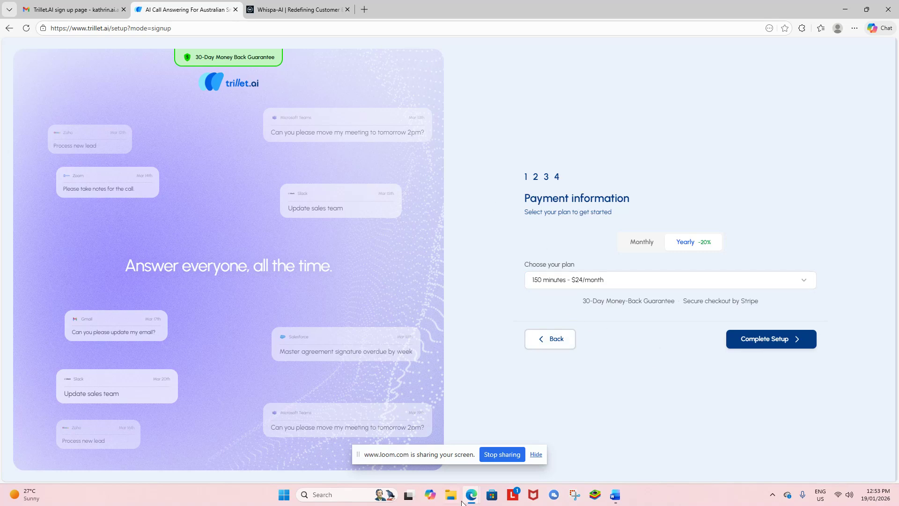
Step: Switch to the Loom video library and back to the Trillet workspace home
{"action": "mouse_move", "coordinate": [470, 501]}
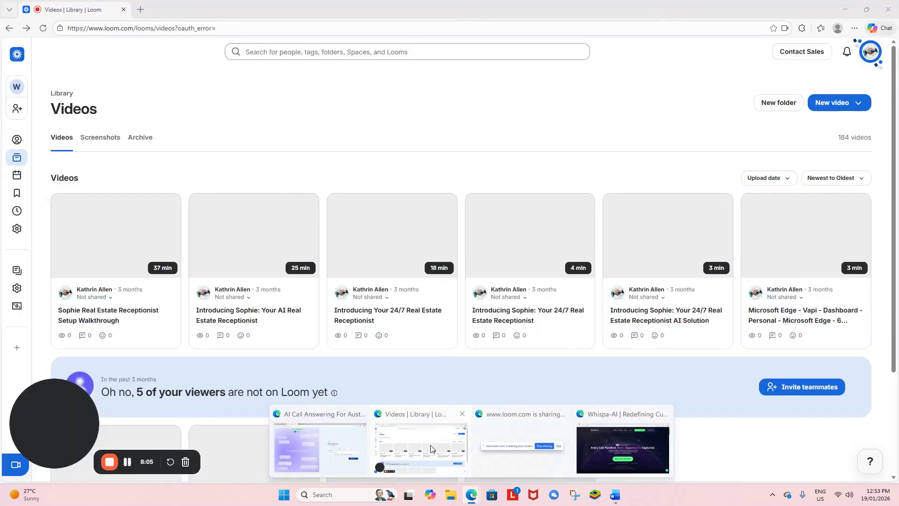
{"action": "left_click", "coordinate": [430, 448]}
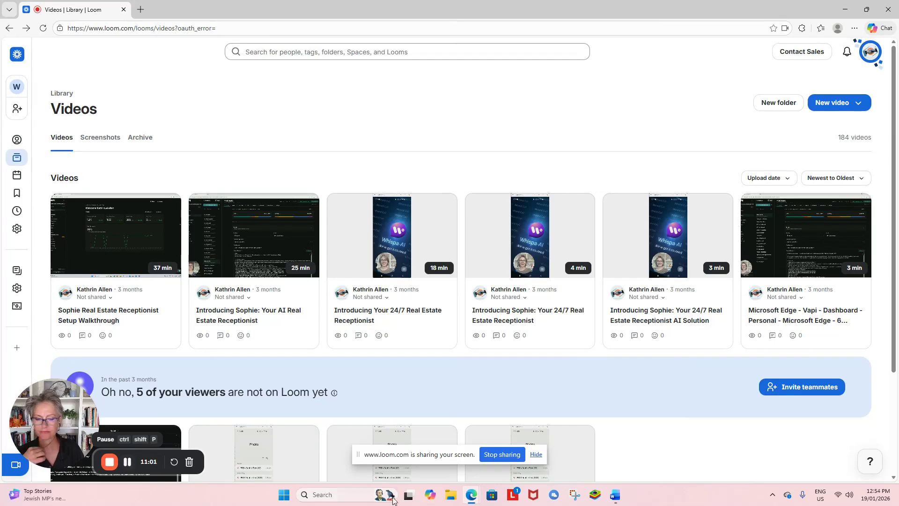
{"action": "mouse_move", "coordinate": [471, 495]}
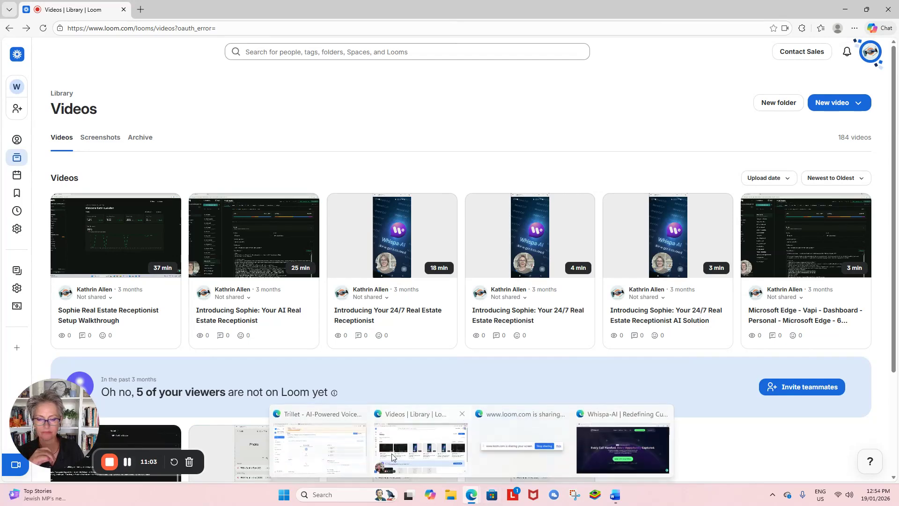
{"action": "left_click", "coordinate": [319, 447]}
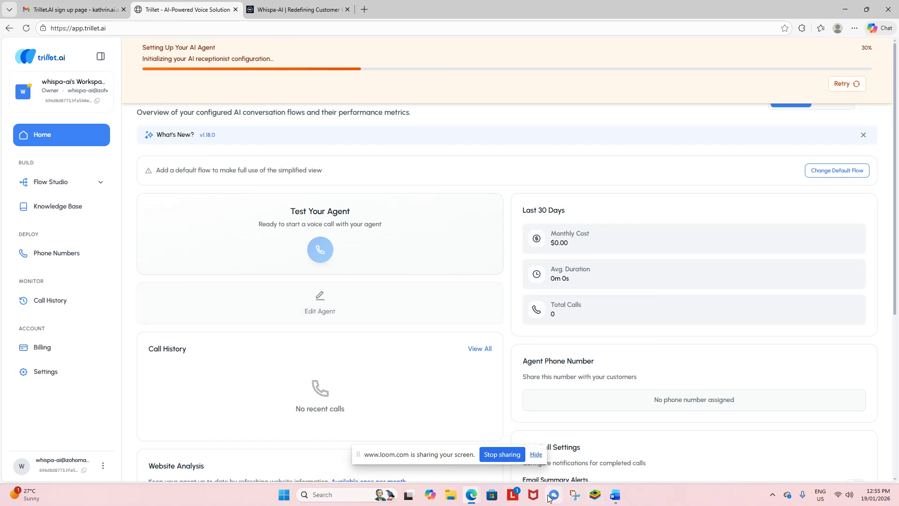
Step: Wait for the Trillet home page to show Whispa-AI 'AI Agent Ready!' at 100%
{"action": "mouse_move", "coordinate": [462, 488]}
{"action": "left_click", "coordinate": [412, 447]}
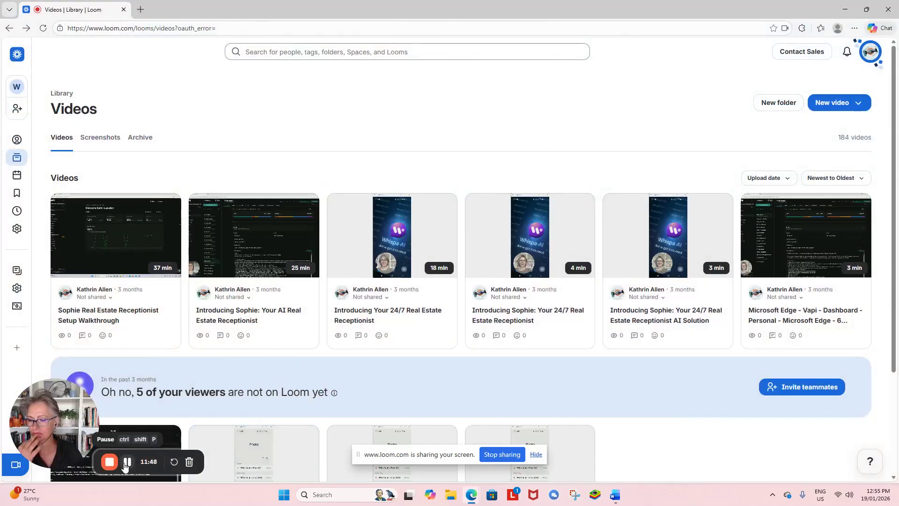
{"action": "mouse_move", "coordinate": [473, 495]}
{"action": "left_click", "coordinate": [316, 447]}
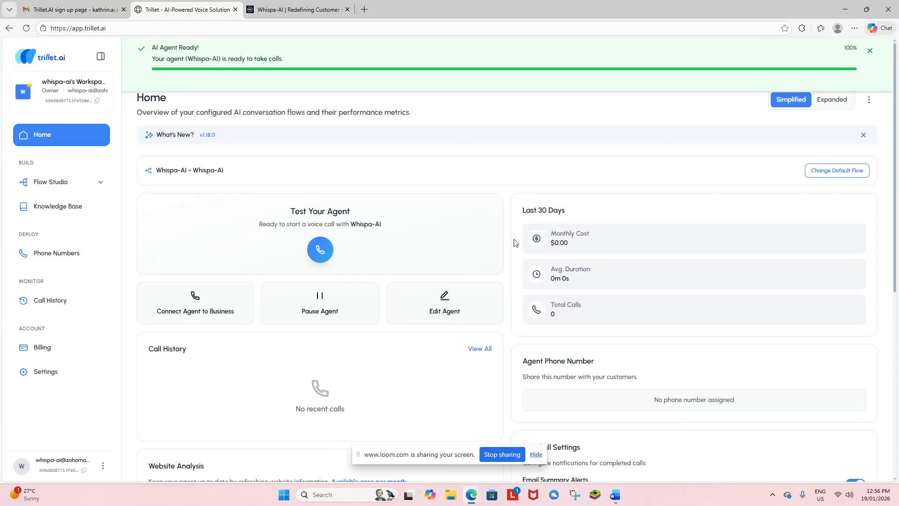
{"action": "scroll", "coordinate": [514, 243], "scroll_direction": "down", "scroll_amount": 7}
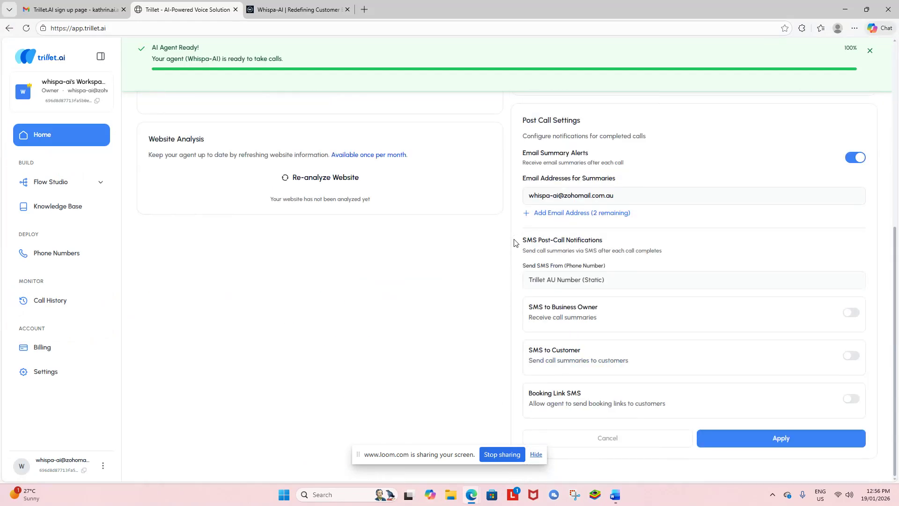
{"action": "scroll", "coordinate": [506, 237], "scroll_direction": "up", "scroll_amount": 8}
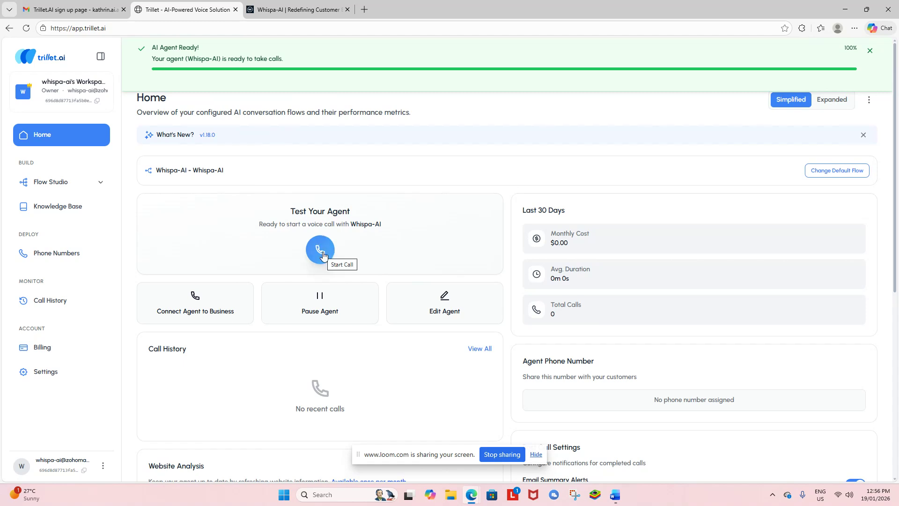
Step: Test-call the Whispa-AI agent, retrying after the failed first attempt, then close the conversation transcript
{"action": "left_click", "coordinate": [321, 251]}
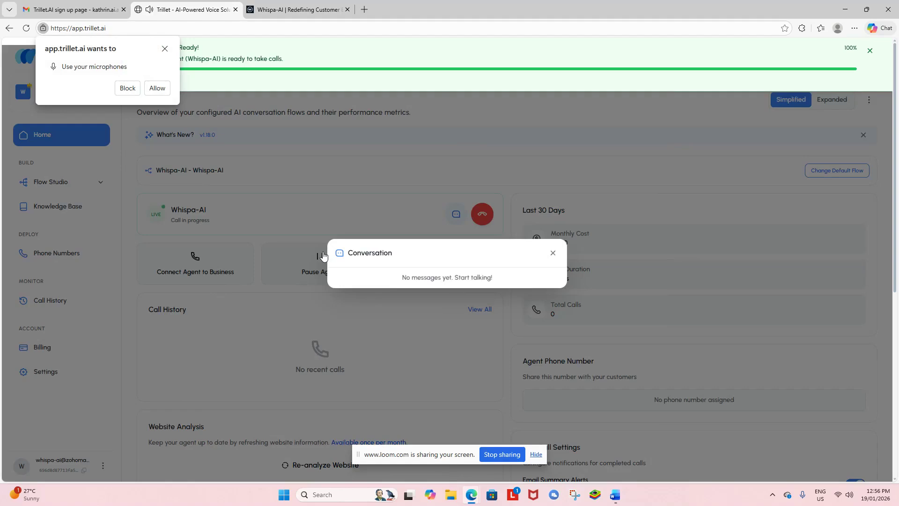
{"action": "left_click", "coordinate": [164, 49]}
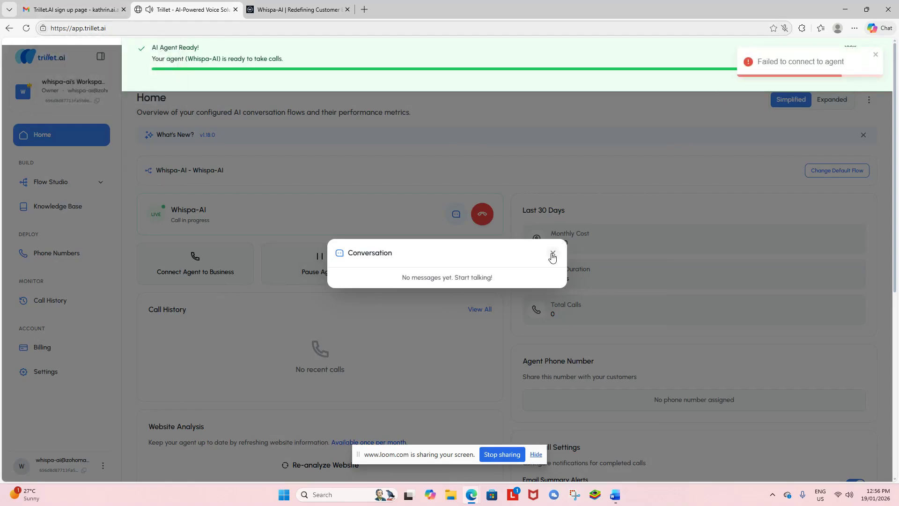
{"action": "left_click", "coordinate": [552, 253]}
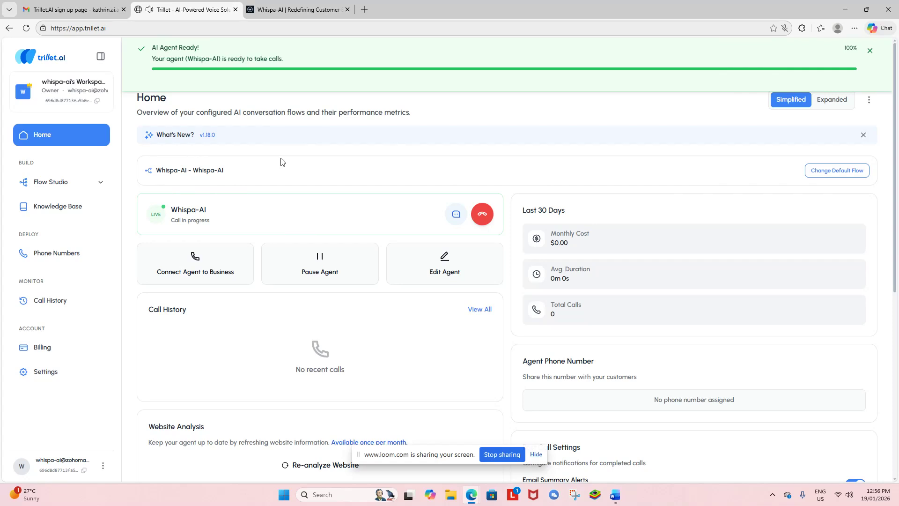
{"action": "left_click", "coordinate": [482, 215]}
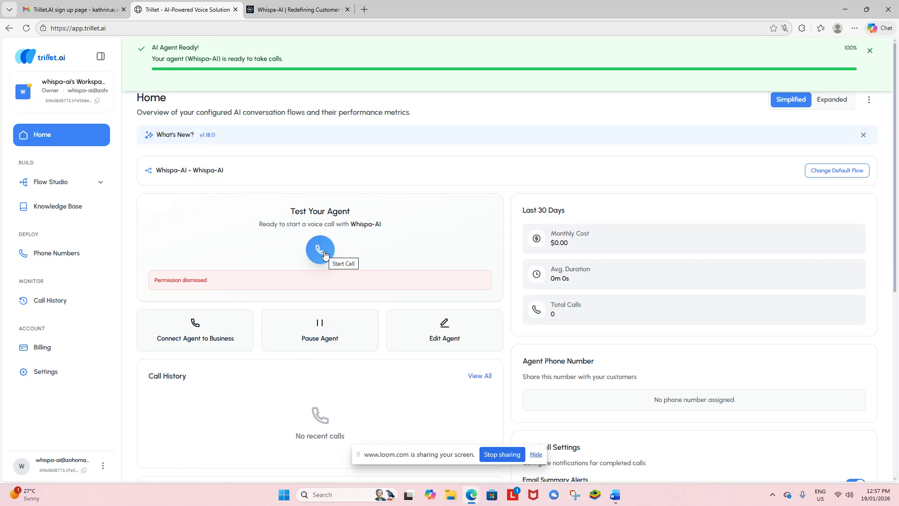
{"action": "left_click", "coordinate": [324, 253]}
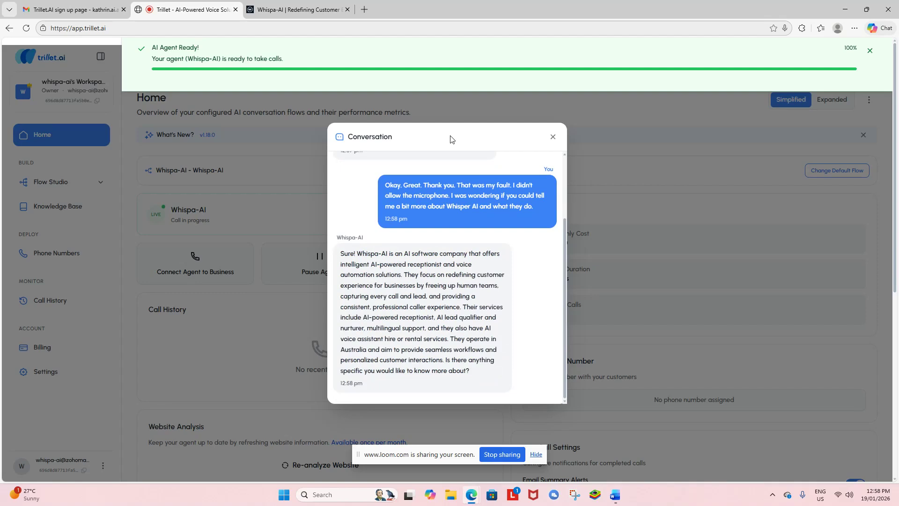
{"action": "left_click", "coordinate": [554, 138]}
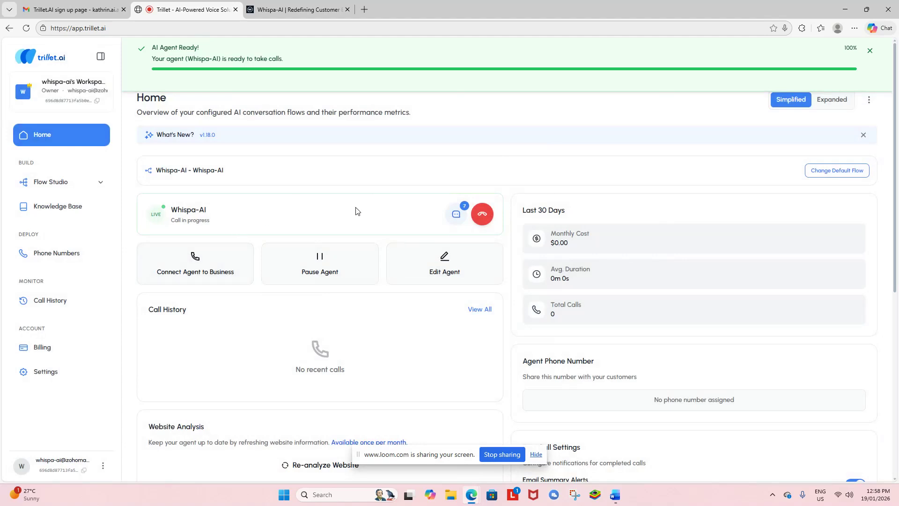
{"action": "left_click", "coordinate": [869, 50]}
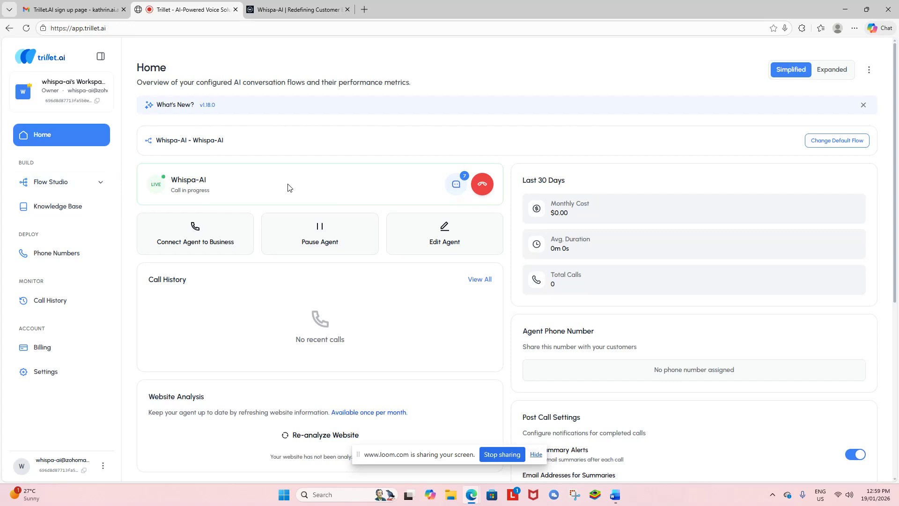
{"action": "scroll", "coordinate": [290, 263], "scroll_direction": "down", "scroll_amount": 2}
{"action": "scroll", "coordinate": [330, 321], "scroll_direction": "down", "scroll_amount": 1}
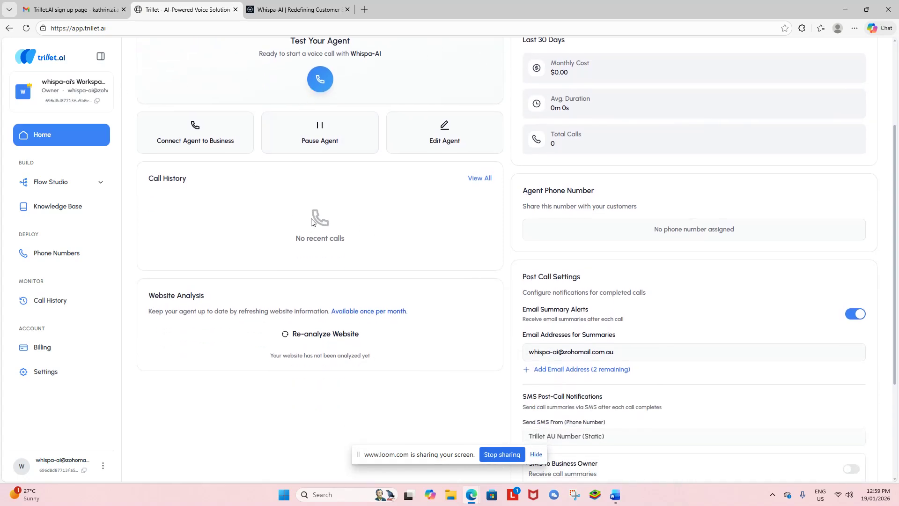
{"action": "scroll", "coordinate": [189, 179], "scroll_direction": "down", "scroll_amount": 1}
{"action": "scroll", "coordinate": [189, 179], "scroll_direction": "down", "scroll_amount": 2}
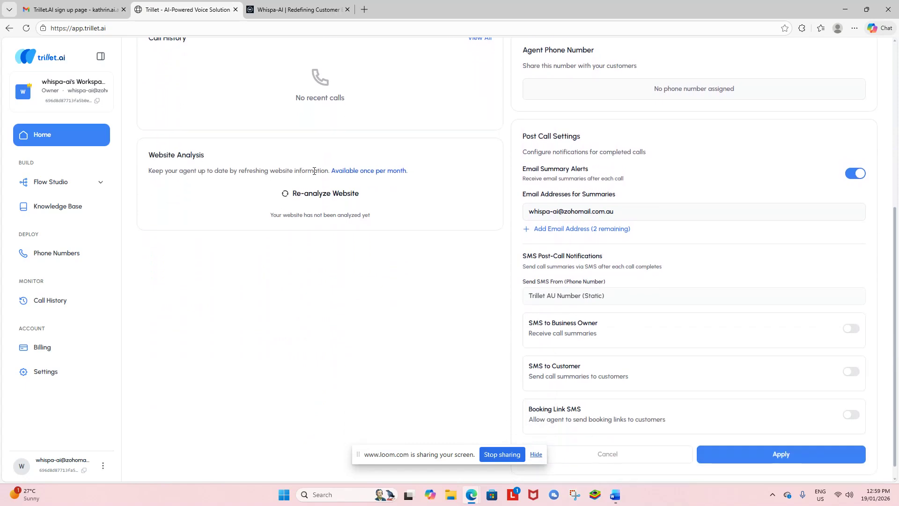
{"action": "scroll", "coordinate": [311, 173], "scroll_direction": "up", "scroll_amount": 5}
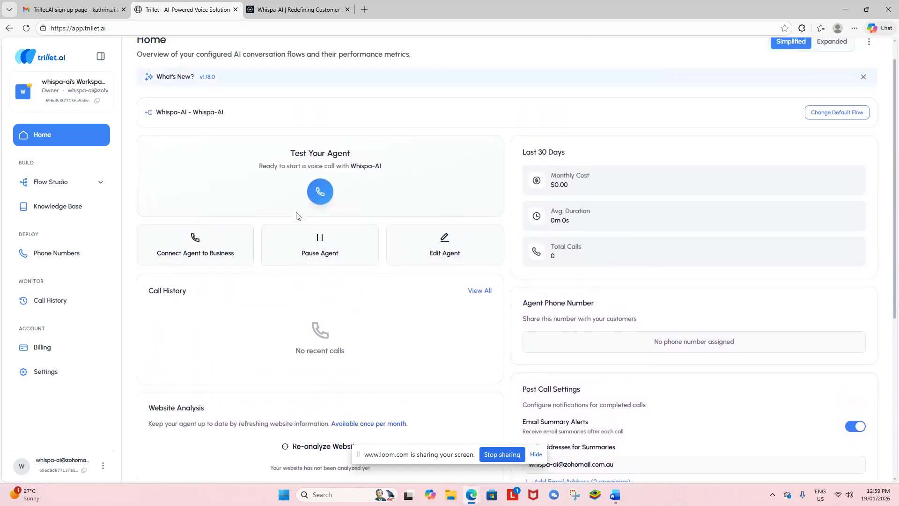
{"action": "scroll", "coordinate": [296, 216], "scroll_direction": "up", "scroll_amount": 1}
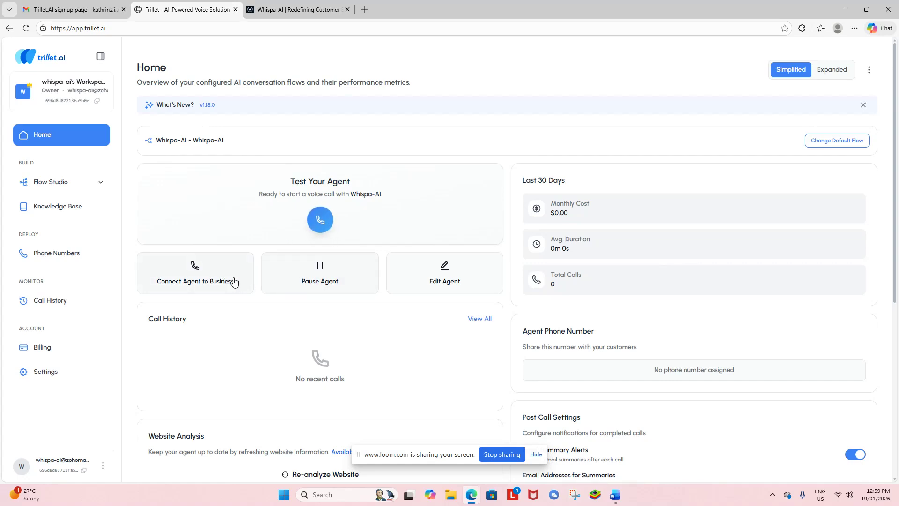
{"action": "left_click", "coordinate": [205, 280]}
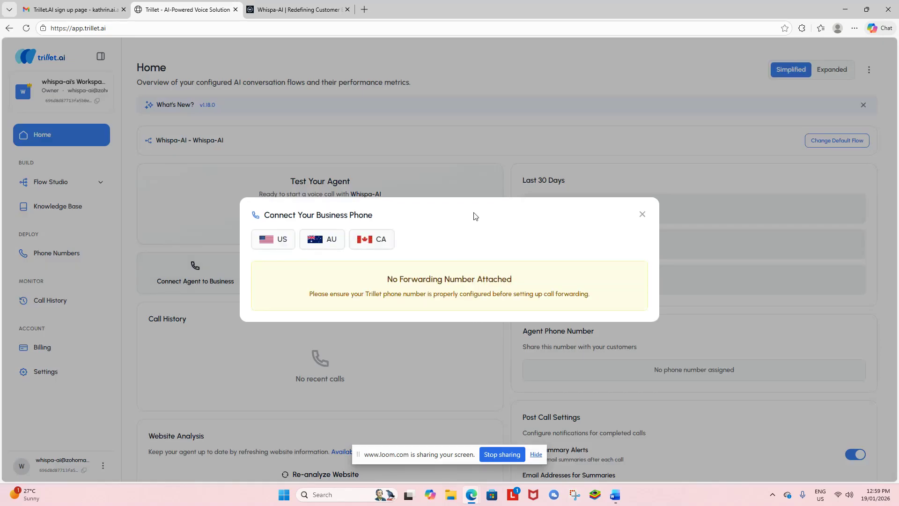
{"action": "left_click", "coordinate": [327, 243]}
{"action": "left_click", "coordinate": [641, 215]}
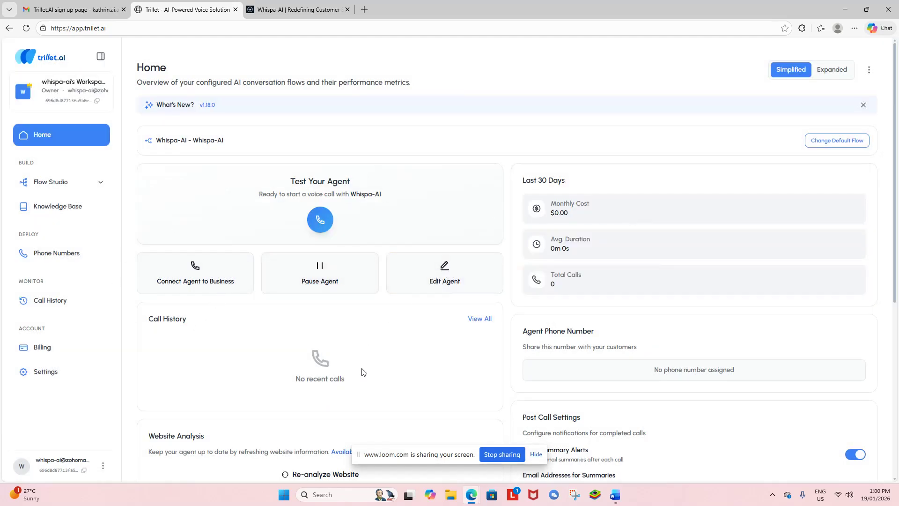
{"action": "scroll", "coordinate": [361, 372], "scroll_direction": "down", "scroll_amount": 4}
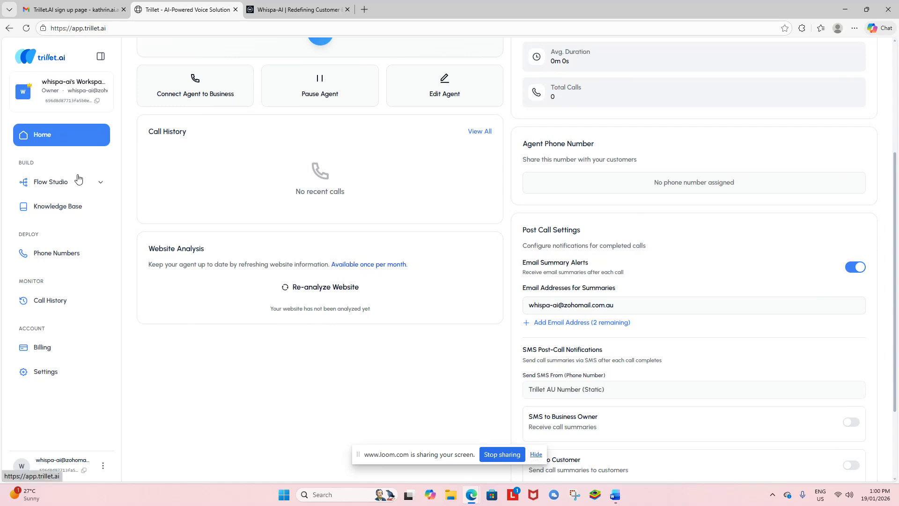
{"action": "scroll", "coordinate": [187, 244], "scroll_direction": "up", "scroll_amount": 5}
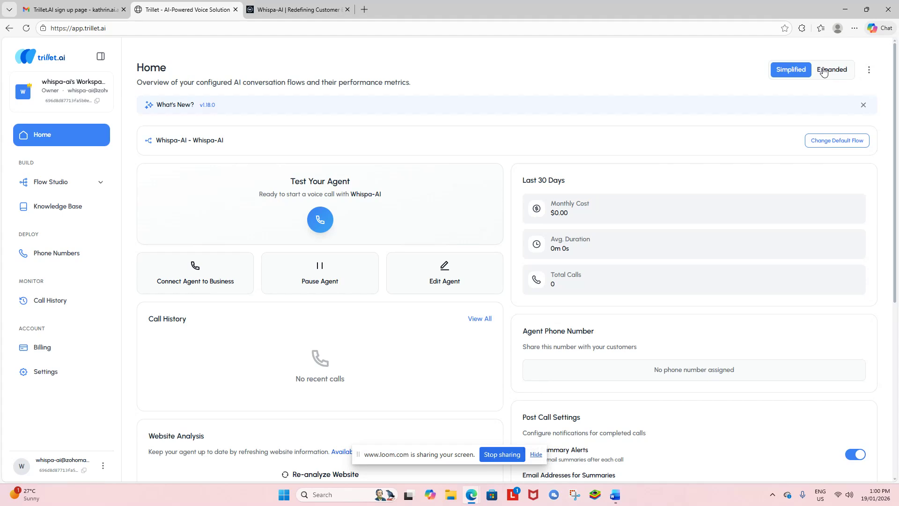
{"action": "left_click", "coordinate": [822, 143]}
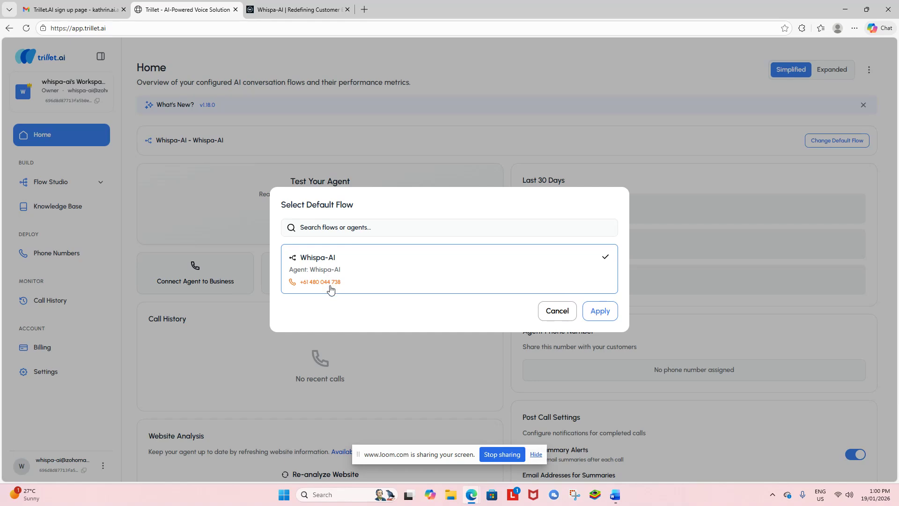
{"action": "left_click", "coordinate": [564, 318]}
{"action": "scroll", "coordinate": [609, 210], "scroll_direction": "down", "scroll_amount": 2}
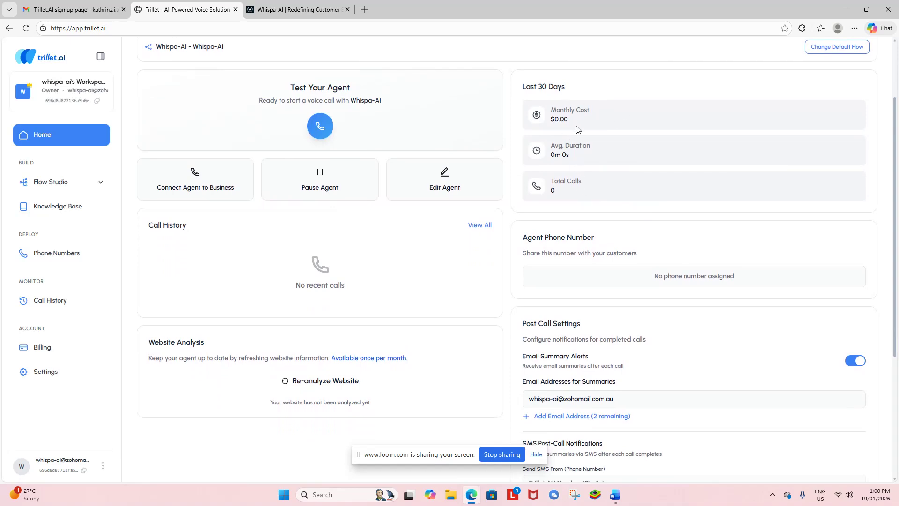
Step: In Post Call Settings, create empty Email address 2 and Email address 3 summary fields
{"action": "scroll", "coordinate": [599, 192], "scroll_direction": "down", "scroll_amount": 2}
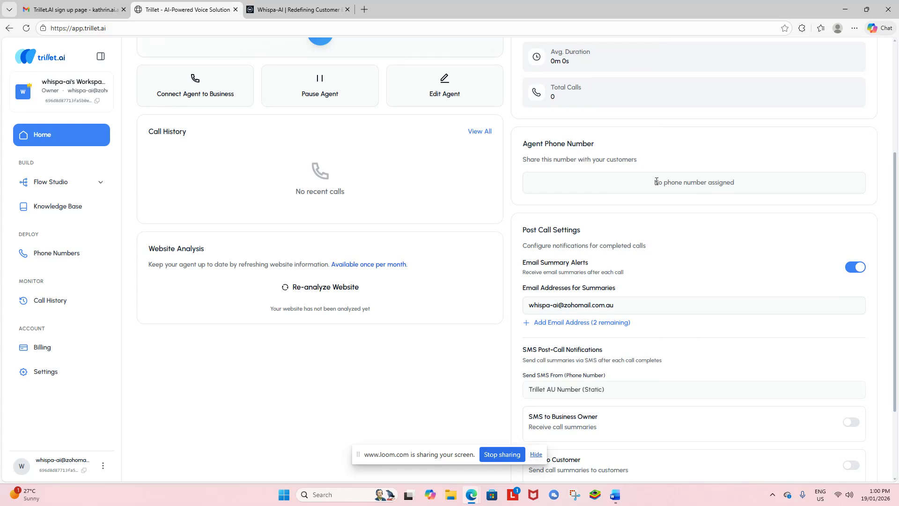
{"action": "scroll", "coordinate": [573, 179], "scroll_direction": "down", "scroll_amount": 2}
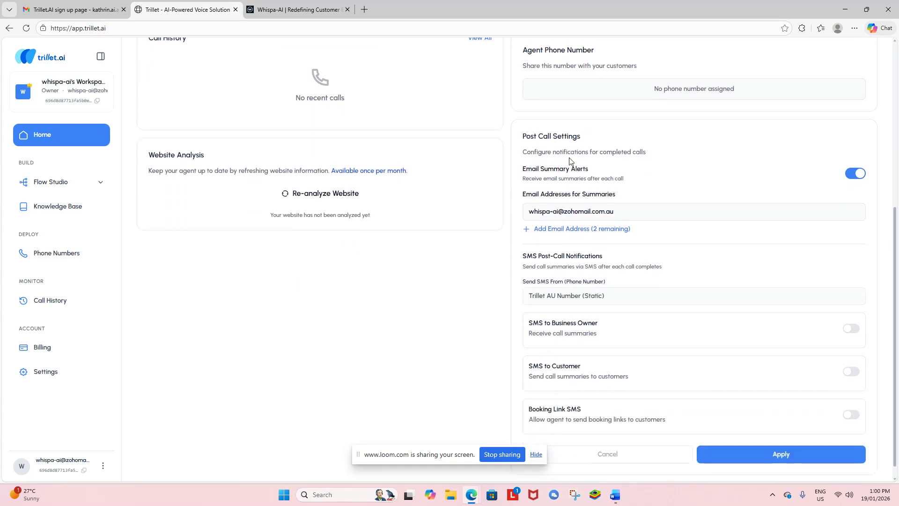
{"action": "scroll", "coordinate": [565, 134], "scroll_direction": "down", "scroll_amount": 1}
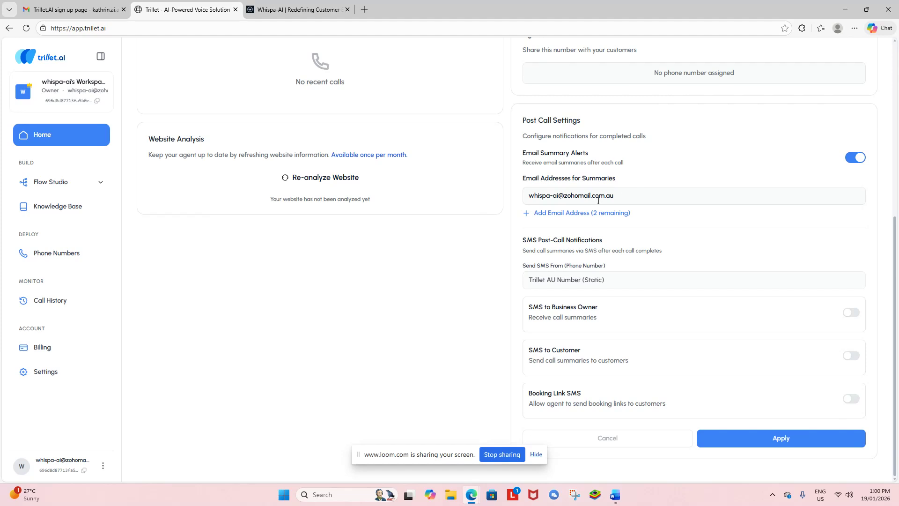
{"action": "left_click", "coordinate": [525, 214]}
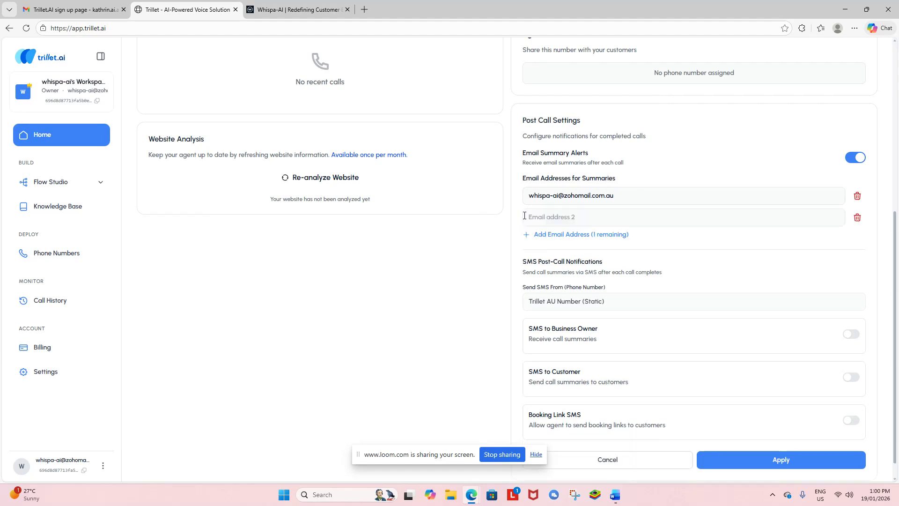
{"action": "left_click", "coordinate": [572, 234]}
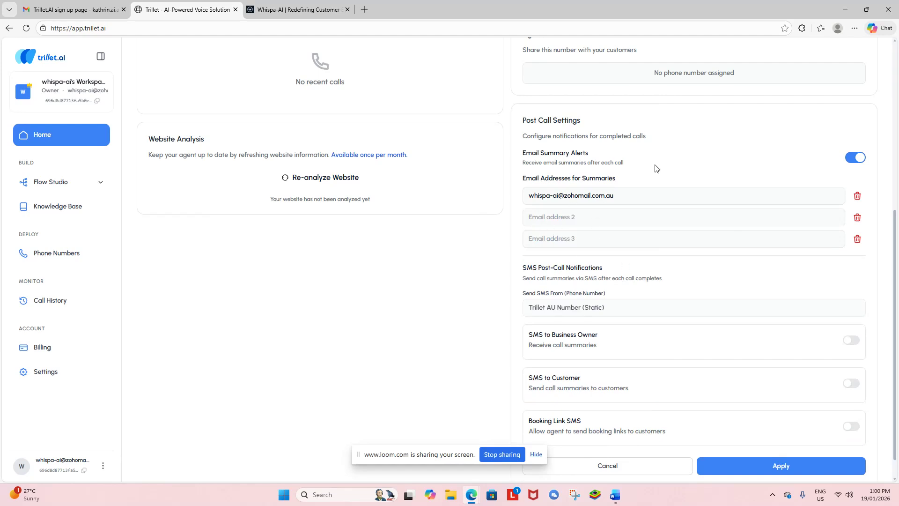
{"action": "scroll", "coordinate": [655, 167], "scroll_direction": "down", "scroll_amount": 1}
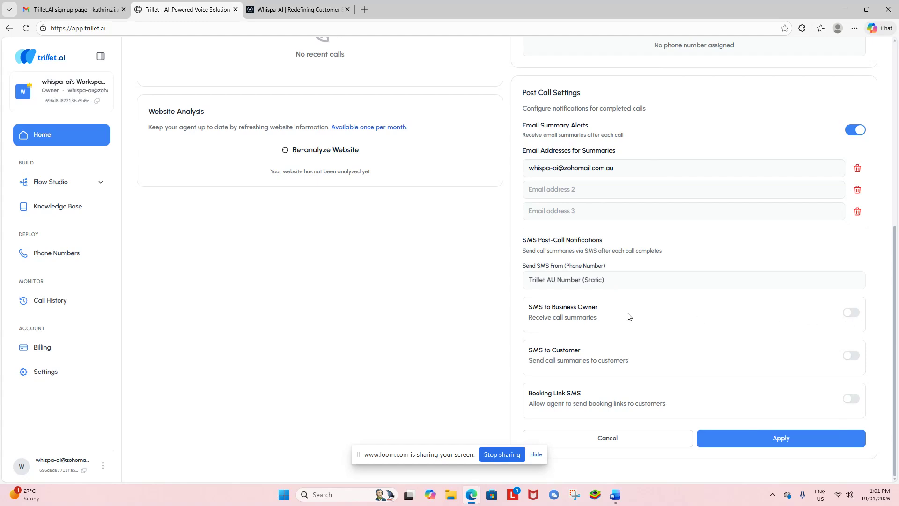
Step: Enable SMS call summaries to the business owner with text consent, and turn on Booking Link SMS
{"action": "left_click", "coordinate": [851, 312]}
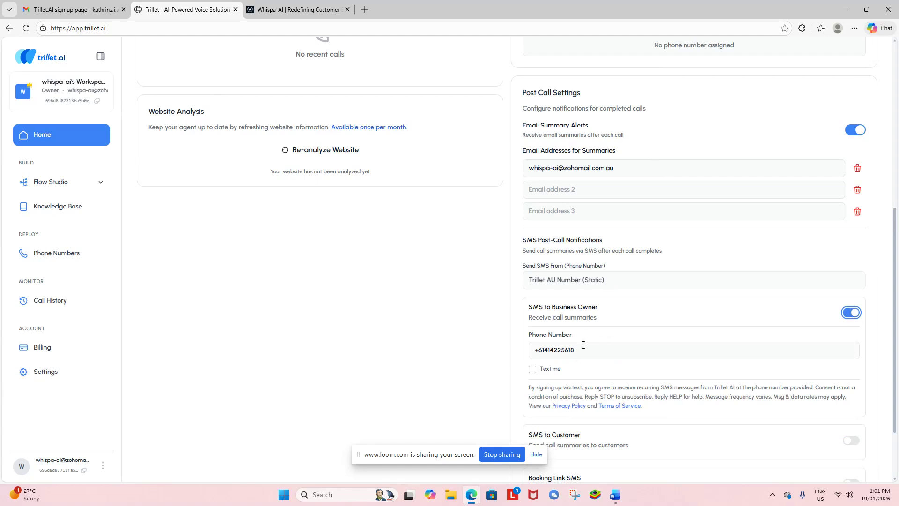
{"action": "left_click", "coordinate": [532, 370]}
{"action": "scroll", "coordinate": [637, 345], "scroll_direction": "down", "scroll_amount": 2}
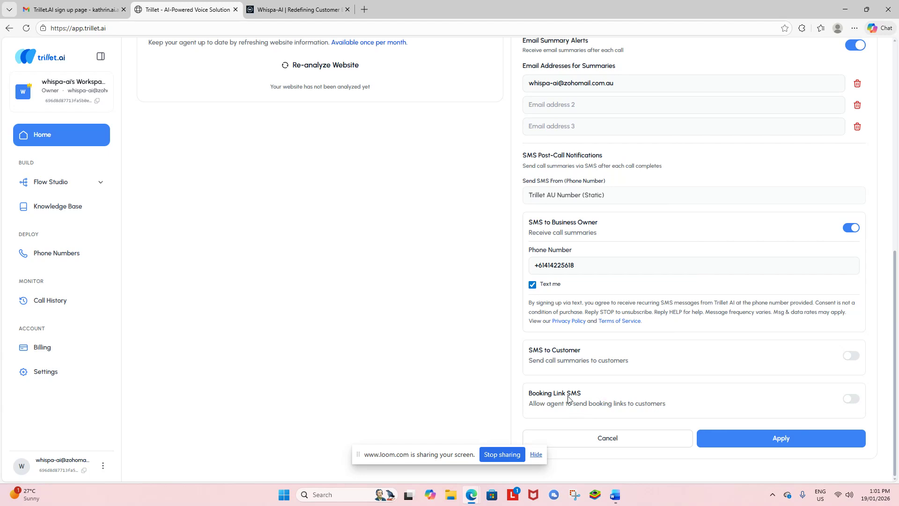
{"action": "left_click", "coordinate": [850, 399]}
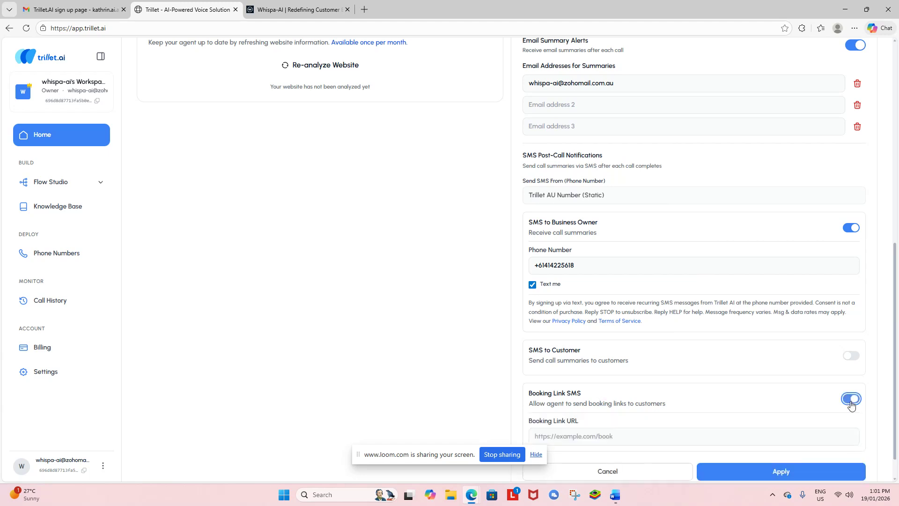
{"action": "scroll", "coordinate": [609, 402], "scroll_direction": "down", "scroll_amount": 1}
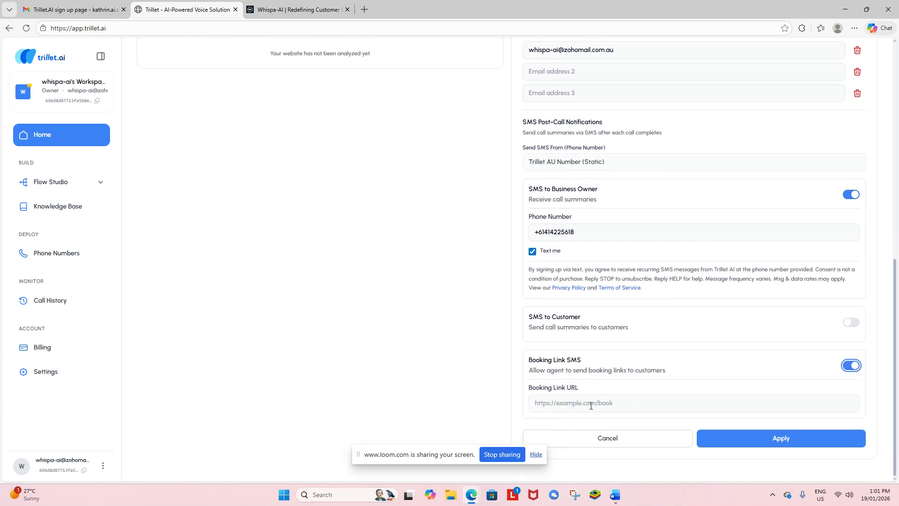
{"action": "left_click", "coordinate": [618, 402]}
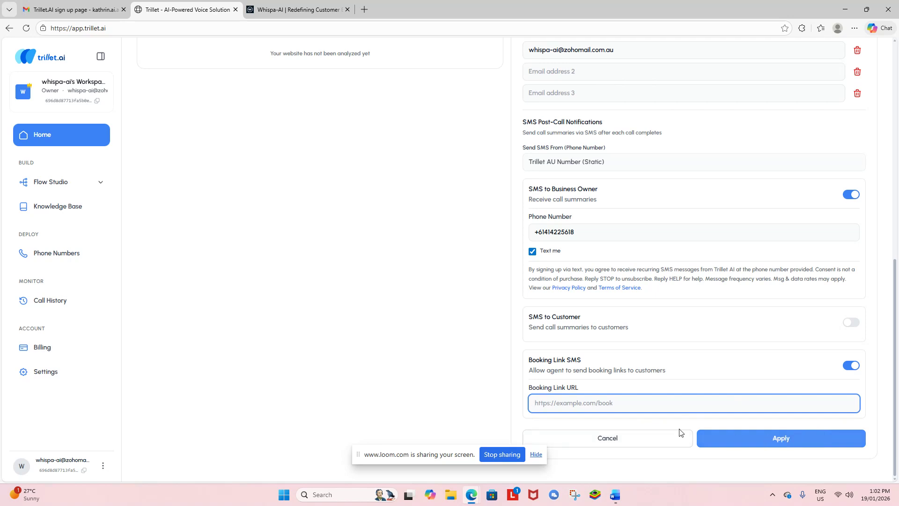
Step: Go to the Call Flows overview under Flow Studio
{"action": "left_click", "coordinate": [459, 317]}
{"action": "scroll", "coordinate": [460, 315], "scroll_direction": "up", "scroll_amount": 5}
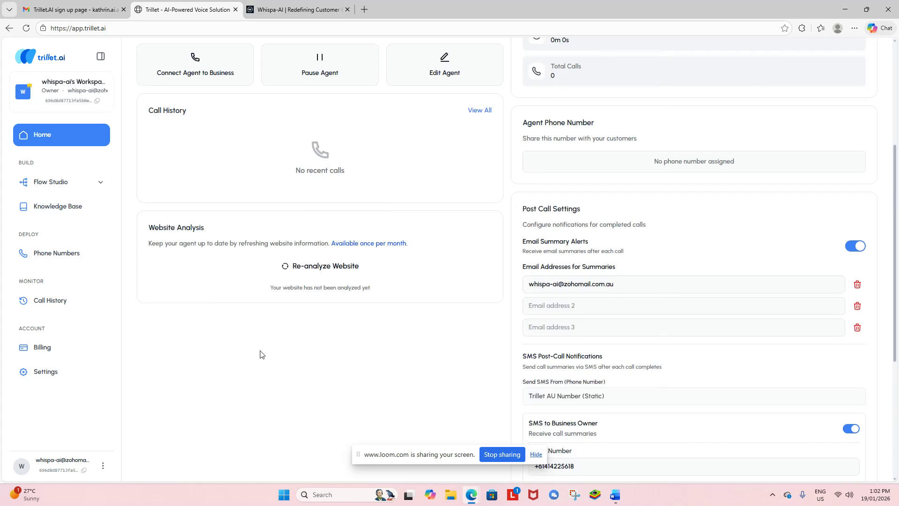
{"action": "scroll", "coordinate": [272, 359], "scroll_direction": "down", "scroll_amount": 3}
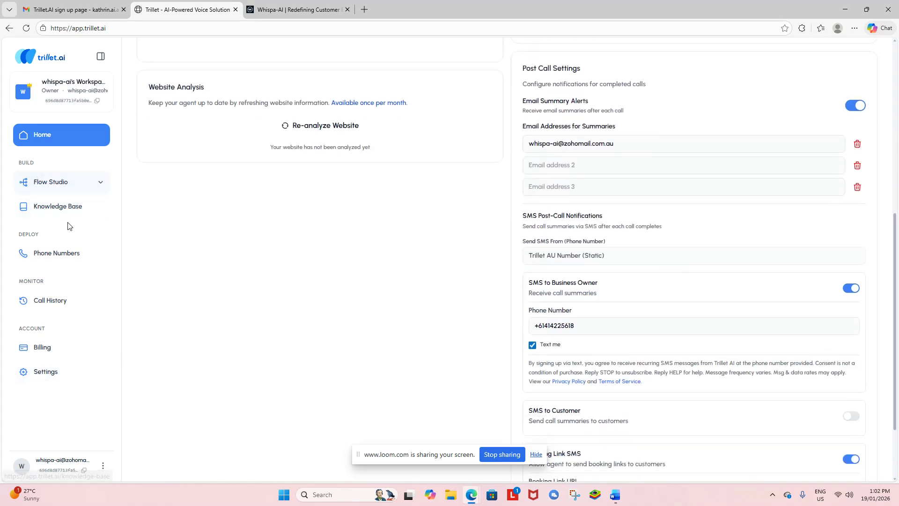
{"action": "left_click", "coordinate": [89, 184]}
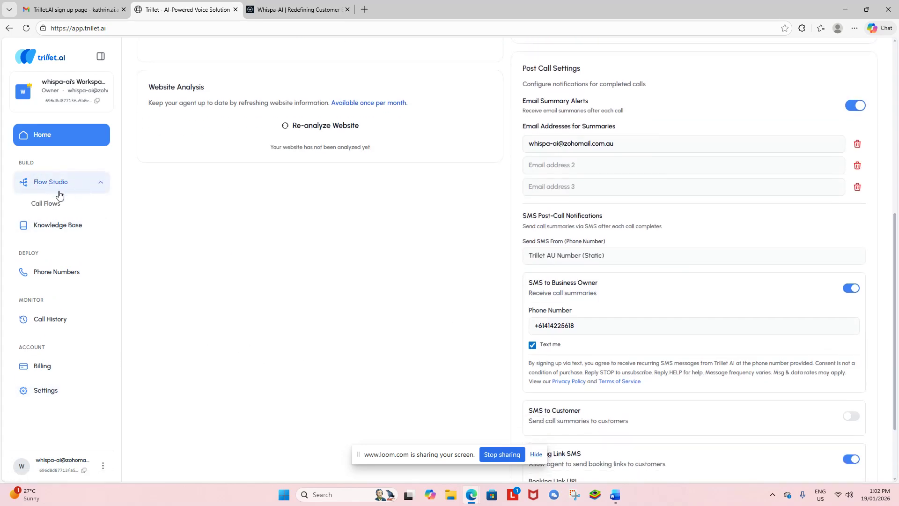
{"action": "left_click", "coordinate": [44, 203]}
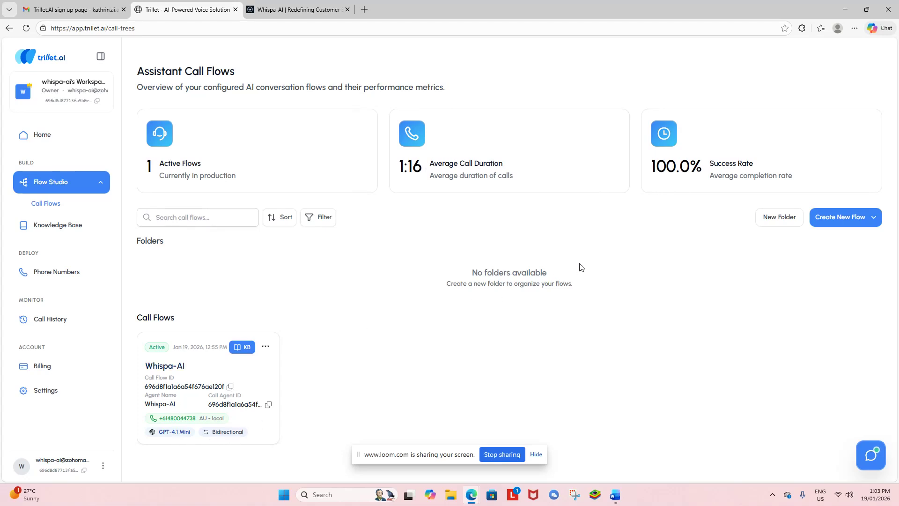
Step: Create a new flow from template, selecting the Lead Gen Flow
{"action": "left_click", "coordinate": [873, 223]}
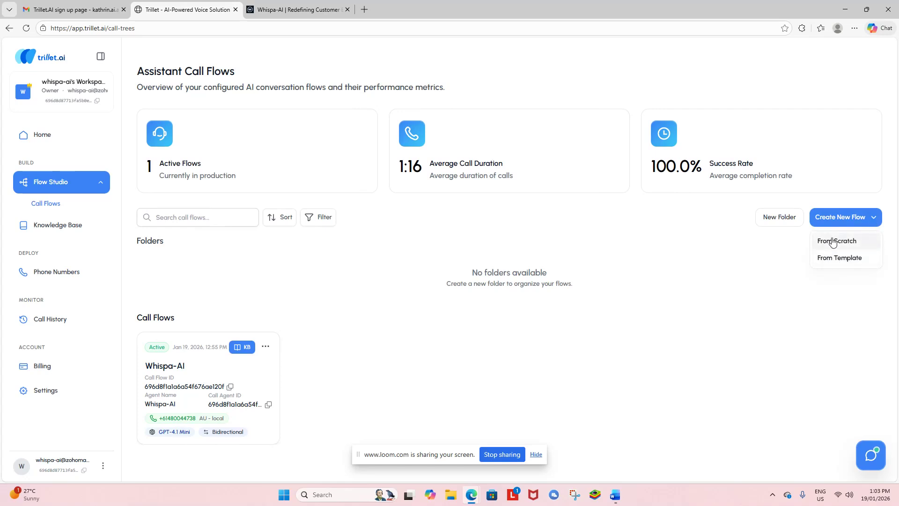
{"action": "left_click", "coordinate": [834, 257]}
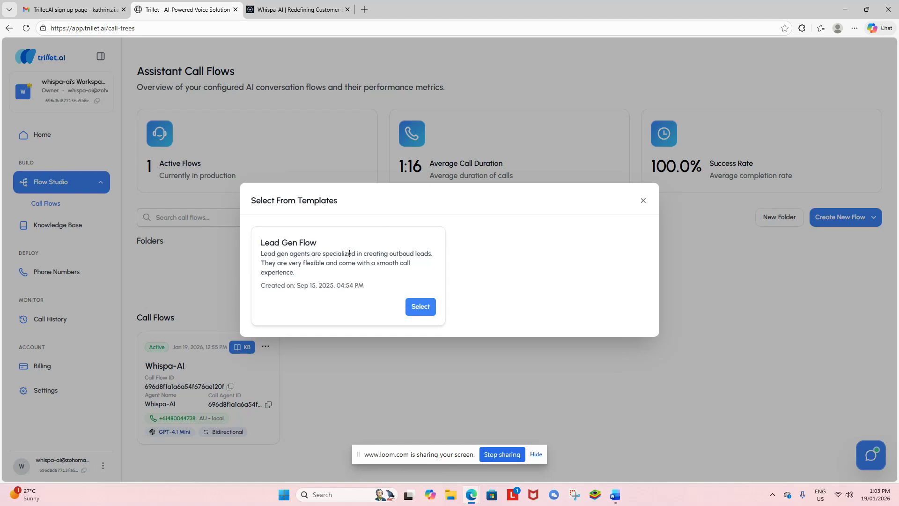
{"action": "left_click", "coordinate": [420, 307]}
{"action": "scroll", "coordinate": [518, 271], "scroll_direction": "down", "scroll_amount": 1}
{"action": "scroll", "coordinate": [518, 274], "scroll_direction": "down", "scroll_amount": 1}
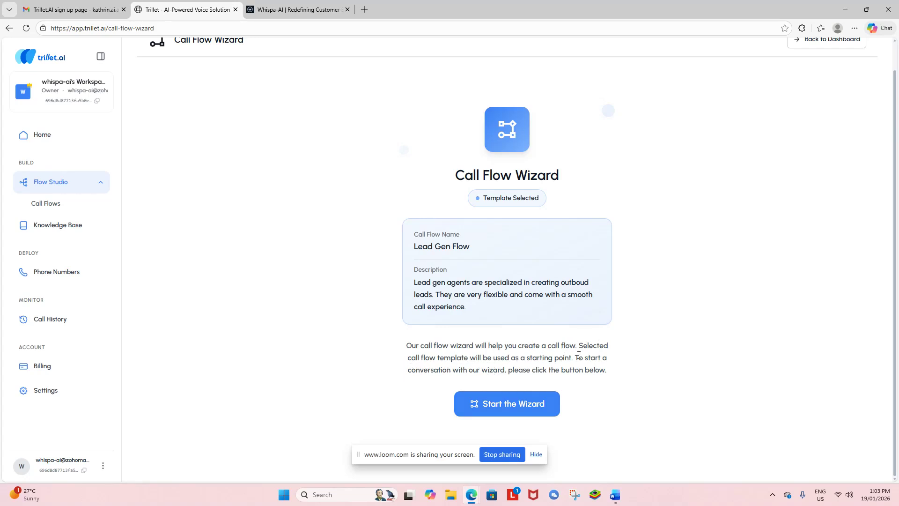
Step: Start the guided setup chat and answer 'Inbound' for the call direction
{"action": "left_click", "coordinate": [497, 401]}
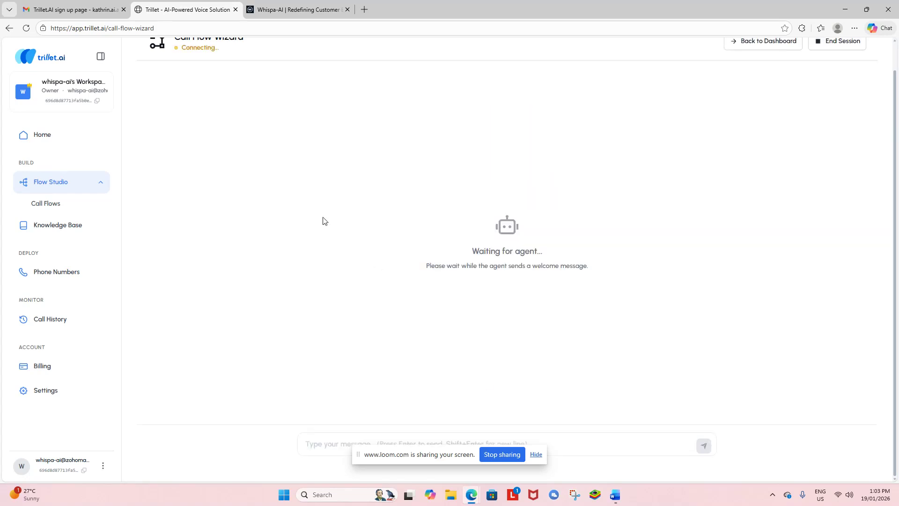
{"action": "scroll", "coordinate": [277, 241], "scroll_direction": "up", "scroll_amount": 1}
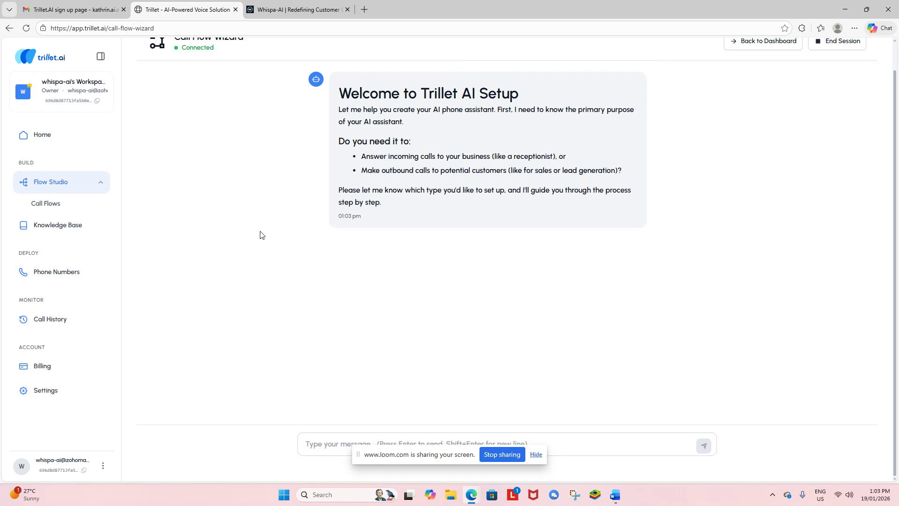
{"action": "left_click", "coordinate": [347, 444]}
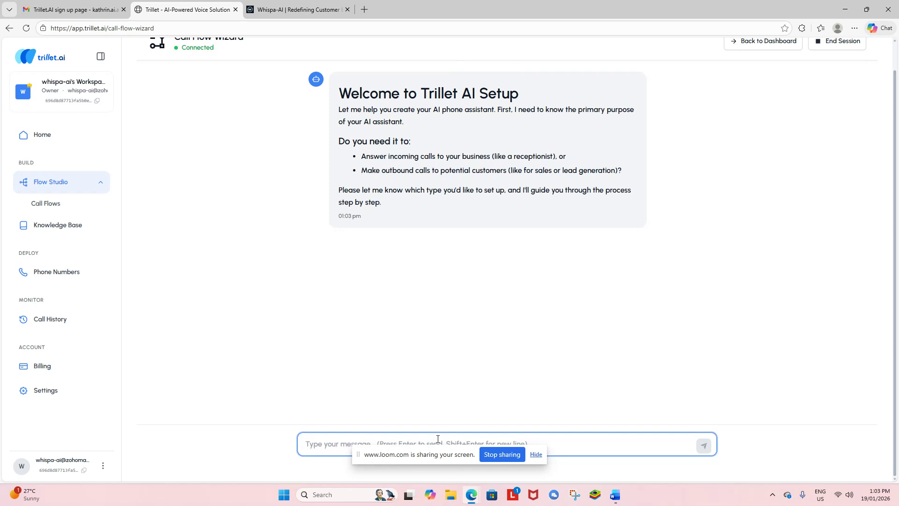
{"action": "type", "text": "Inbound"}
{"action": "key", "text": "Return"}
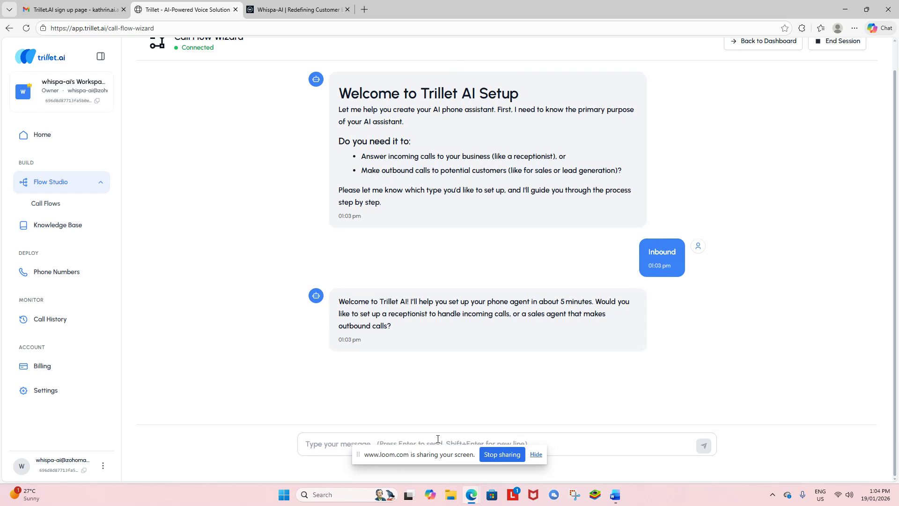
Step: Reply 'handle incoming calls' as the assistant's purpose
{"action": "left_click", "coordinate": [411, 439]}
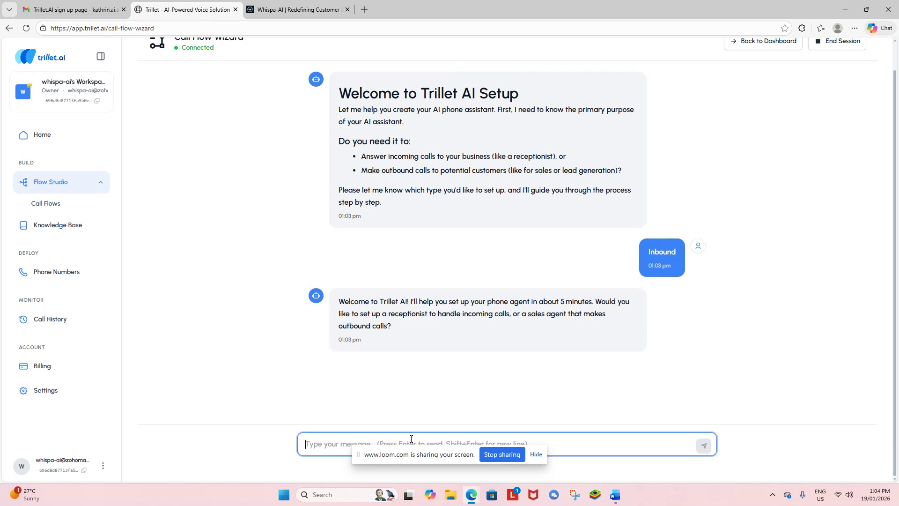
{"action": "type", "text": "incom"}
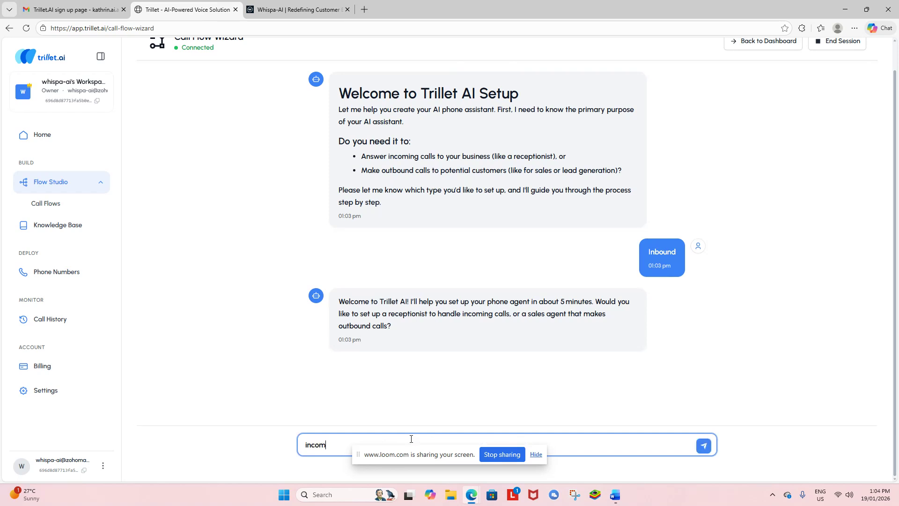
{"action": "type", "text": "ing calls"}
{"action": "left_click", "coordinate": [307, 443]}
{"action": "type", "text": "habndl"}
{"action": "key", "text": "BackSpace"}
{"action": "key", "text": "BackSpace"}
{"action": "key", "text": "BackSpace"}
{"action": "key", "text": "BackSpace"}
{"action": "key", "text": "BackSpace"}
{"action": "type", "text": "andle"}
{"action": "left_click", "coordinate": [704, 445]}
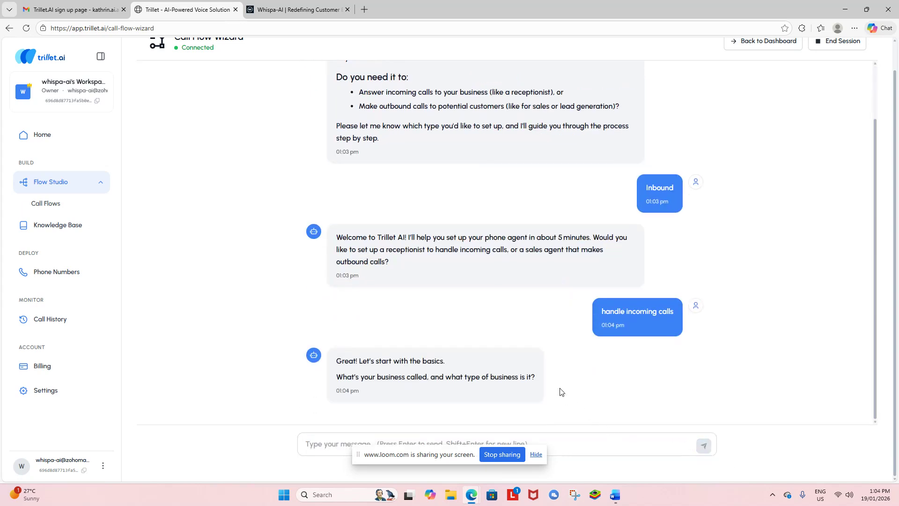
Step: Send the business name 'Whispa-AI Kitty Counter' with its pasted cat spa description
{"action": "left_click", "coordinate": [313, 445]}
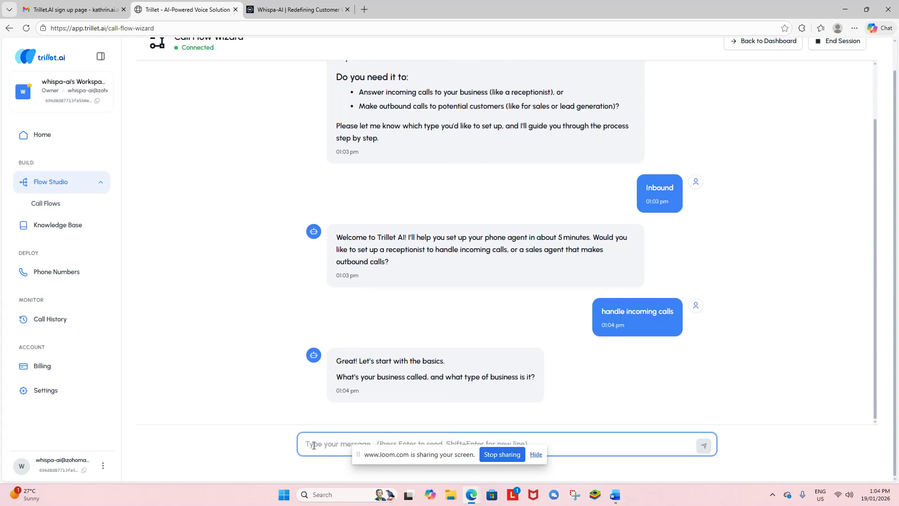
{"action": "type", "text": "Whispa-AI"}
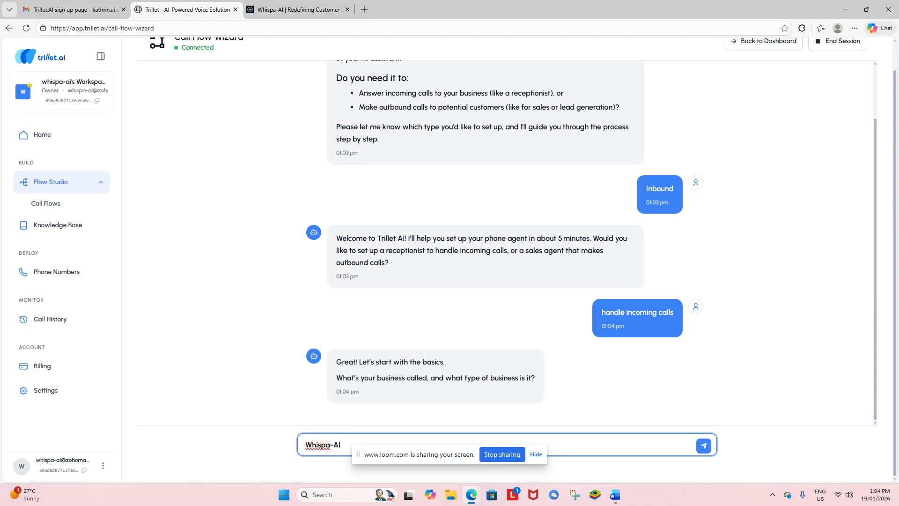
{"action": "type", "text": " Kitty Counter"}
{"action": "left_click", "coordinate": [535, 454]}
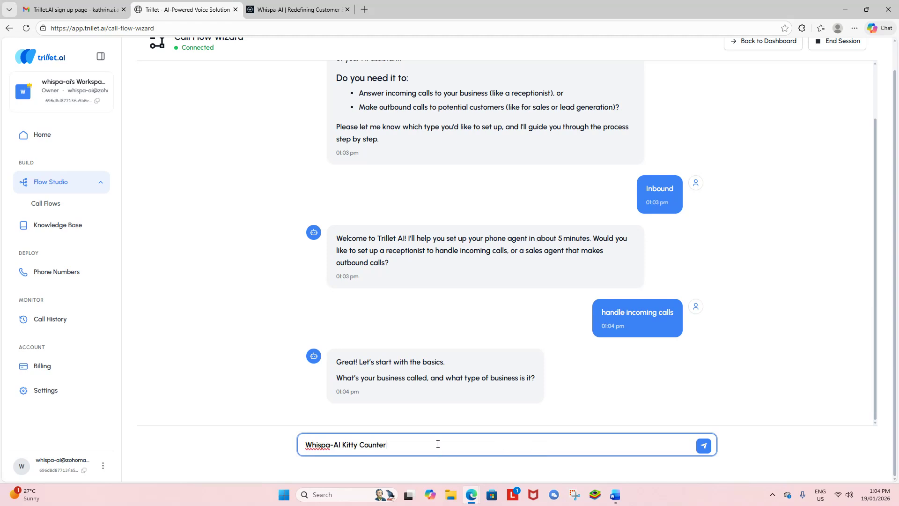
{"action": "type", "text": ". We"}
{"action": "key", "text": "ctrl+v"}
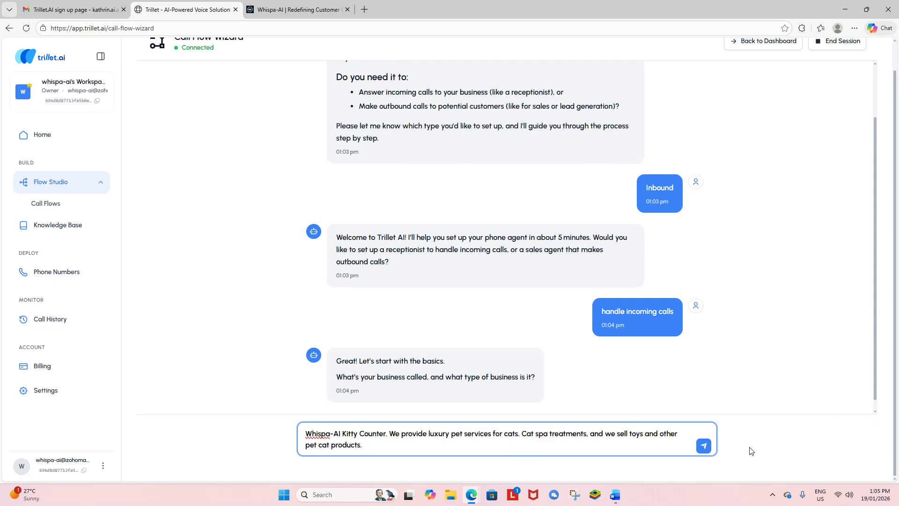
{"action": "left_click", "coordinate": [704, 447]}
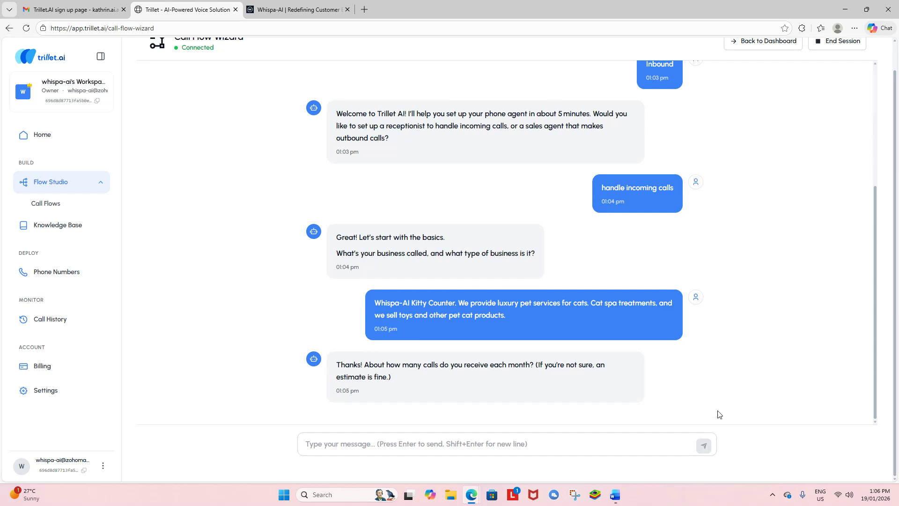
Step: Answer 60 as the estimated monthly call volume
{"action": "left_click", "coordinate": [421, 449]}
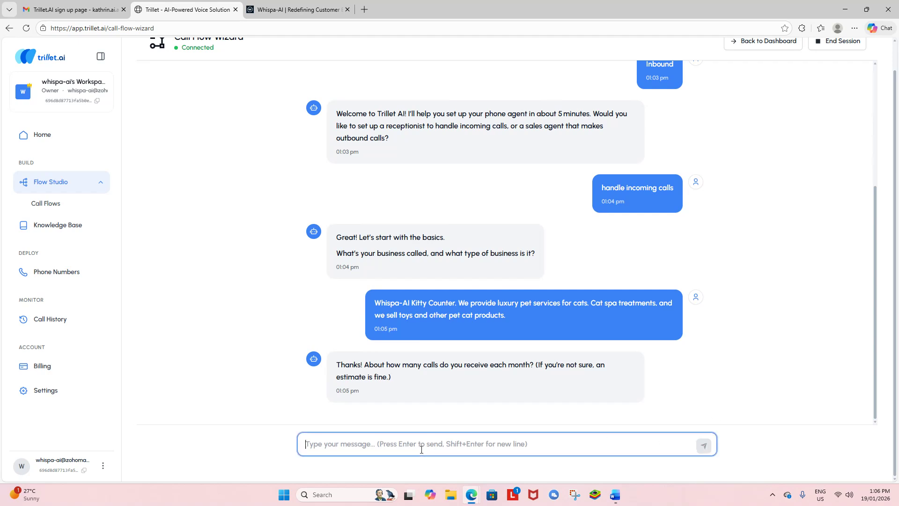
{"action": "type", "text": "60"}
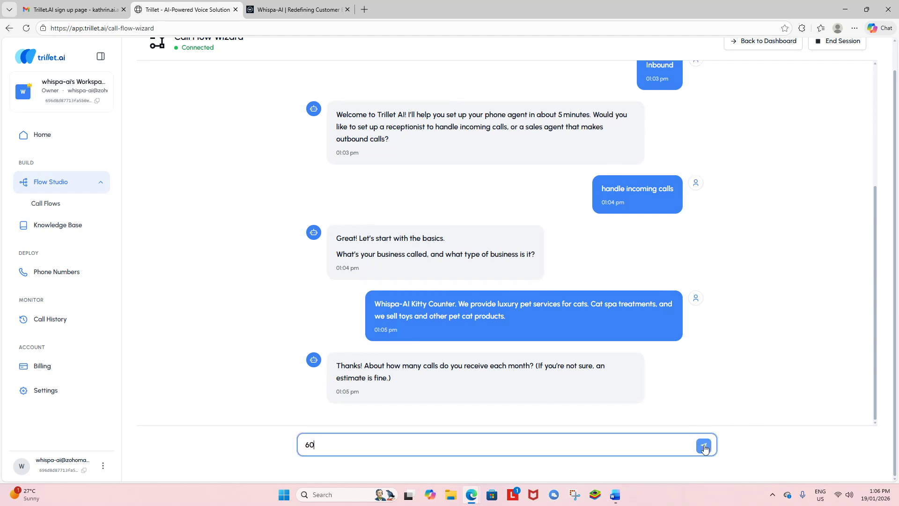
{"action": "left_click", "coordinate": [703, 445]}
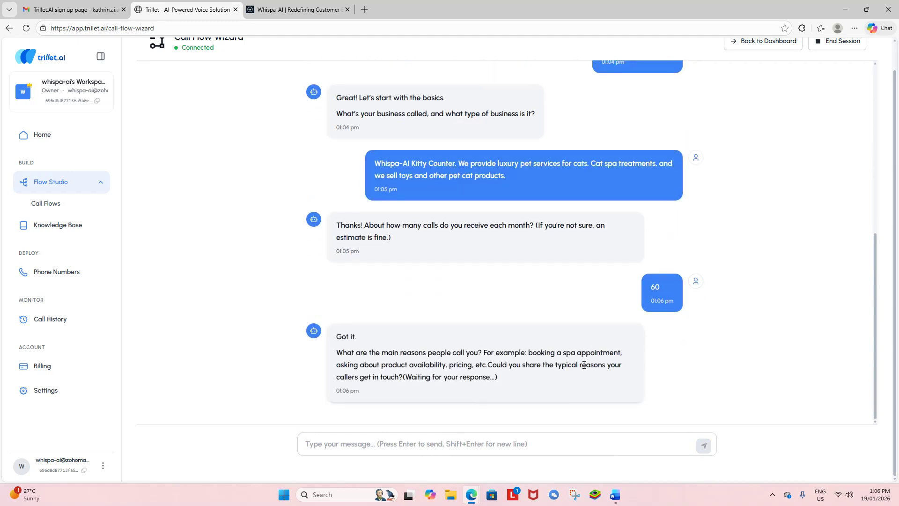
Step: Draft the call reasons: asking about spa services and pricing, and booking by phone
{"action": "left_click", "coordinate": [353, 444]}
{"action": "type", "text": "ask"}
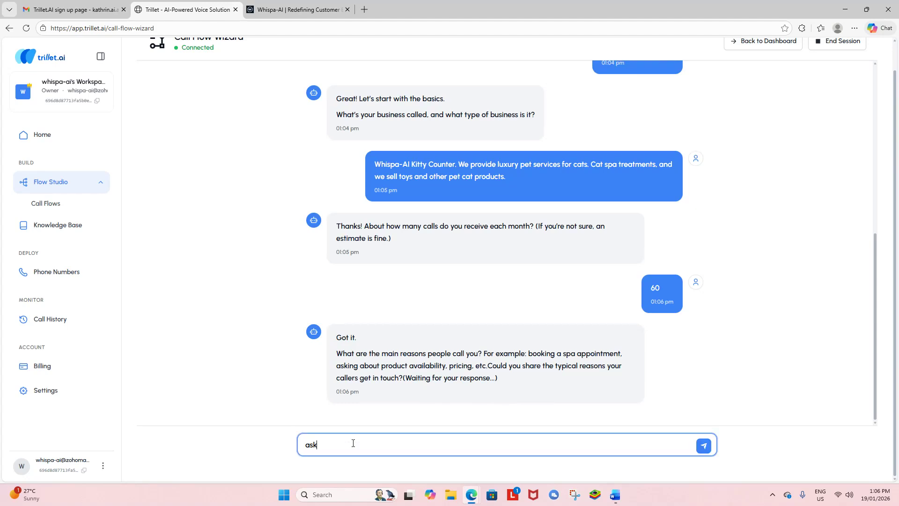
{"action": "type", "text": "ing about the spa services and pricing"}
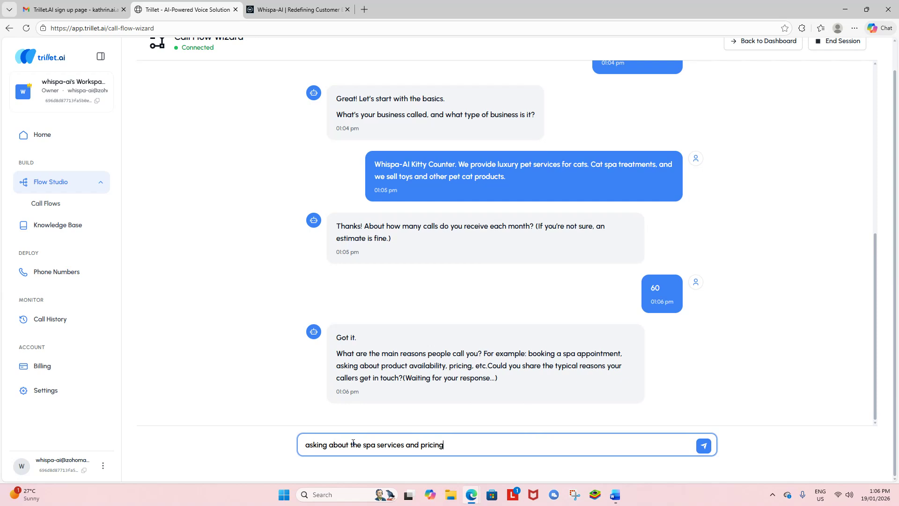
{"action": "type", "text": ". They also like to book over the phone"}
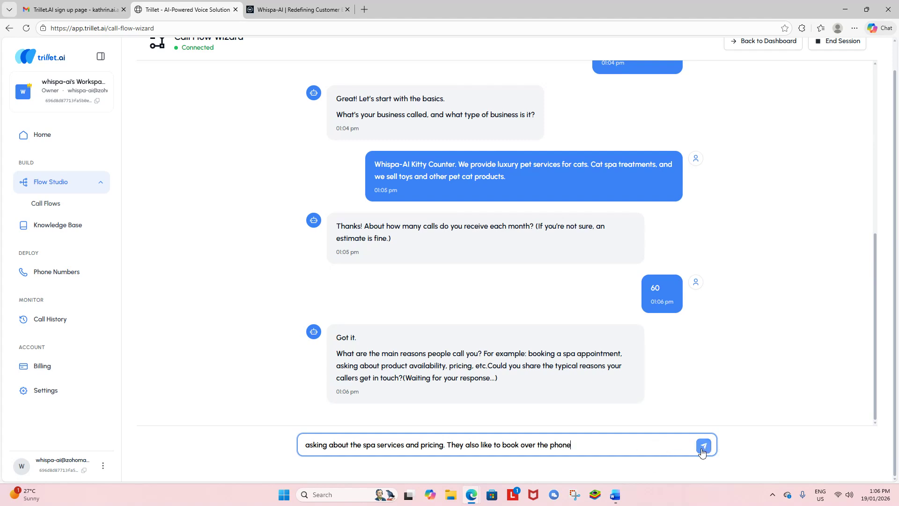
Step: Send the call reasons, then ask to collect the caller's name, phone number and message
{"action": "left_click", "coordinate": [703, 447]}
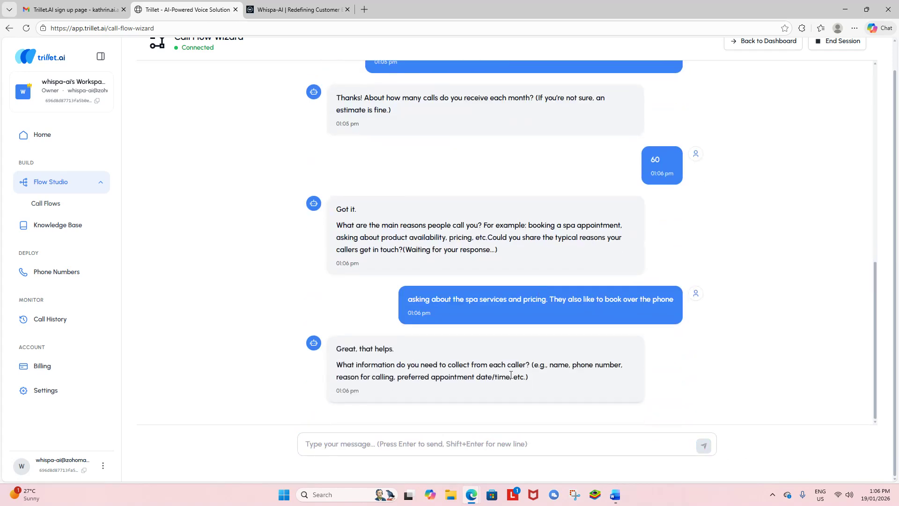
{"action": "left_click", "coordinate": [352, 442]}
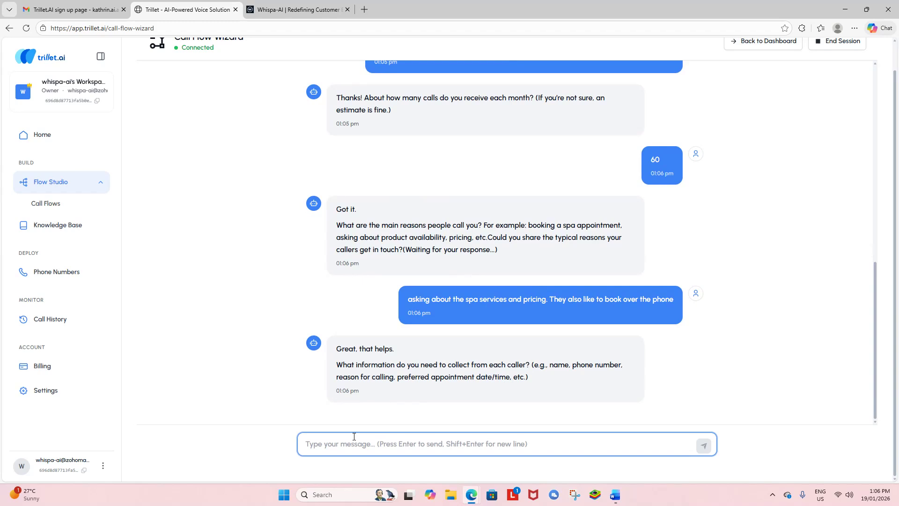
{"action": "type", "text": "I ne"}
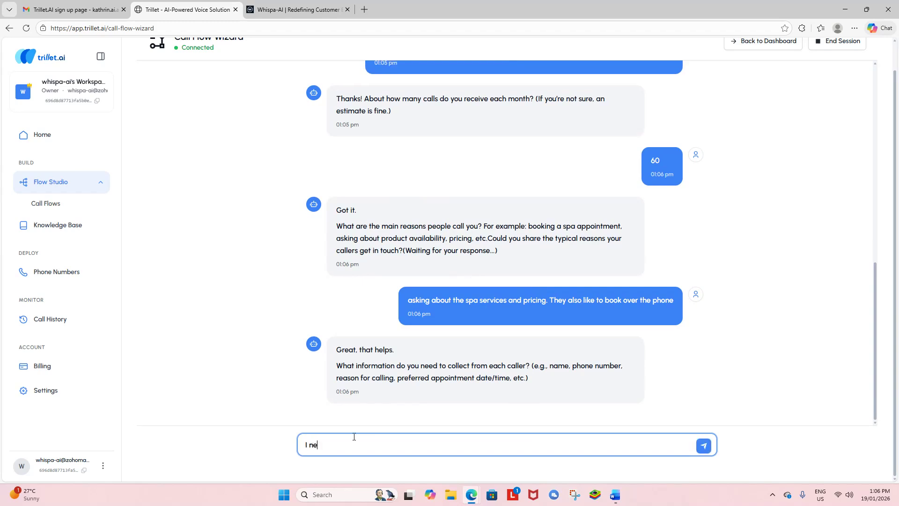
{"action": "type", "text": "ed to collect their name, phone number"}
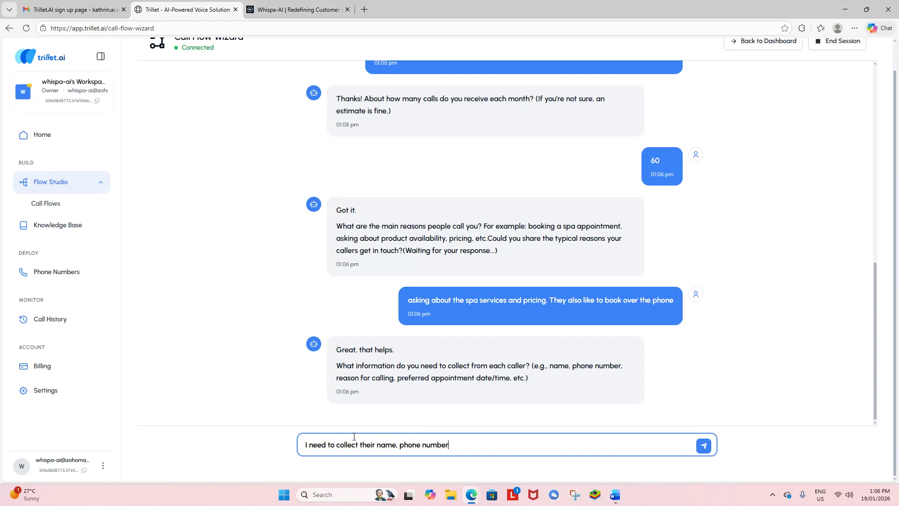
{"action": "type", "text": ", and message"}
{"action": "key", "text": "Return"}
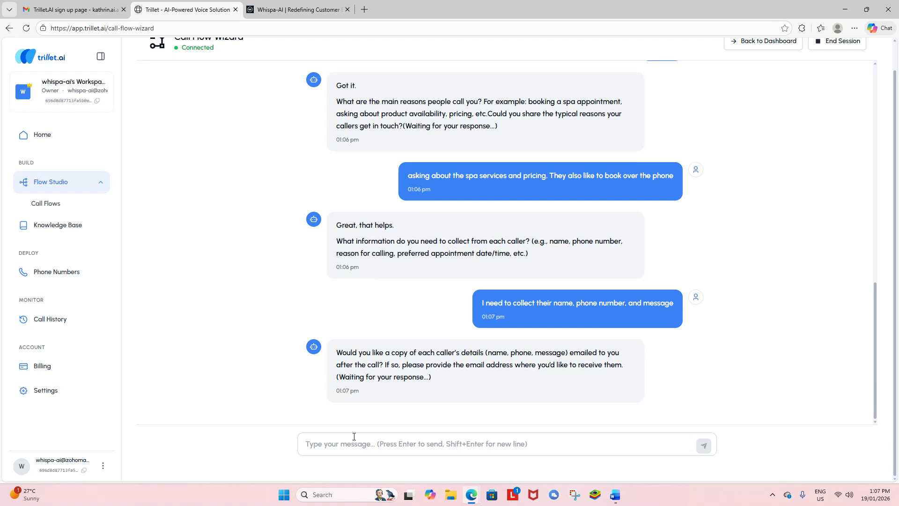
Step: Answer 'Yes' to emailed copies and give the notification email address
{"action": "left_click", "coordinate": [364, 439]}
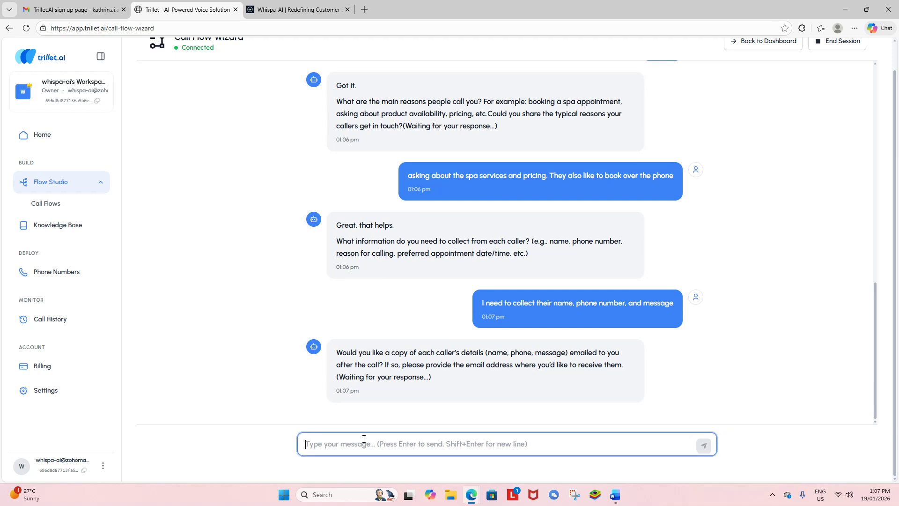
{"action": "type", "text": "Y"}
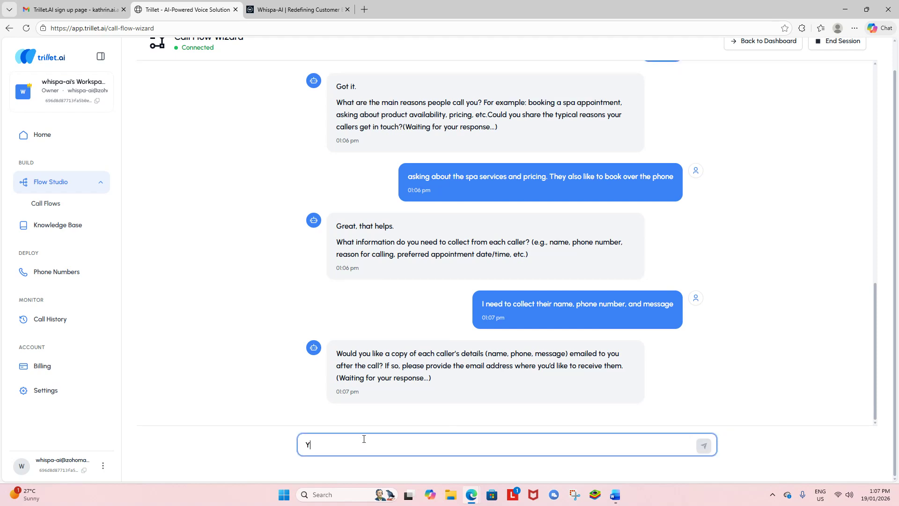
{"action": "key", "text": "Return"}
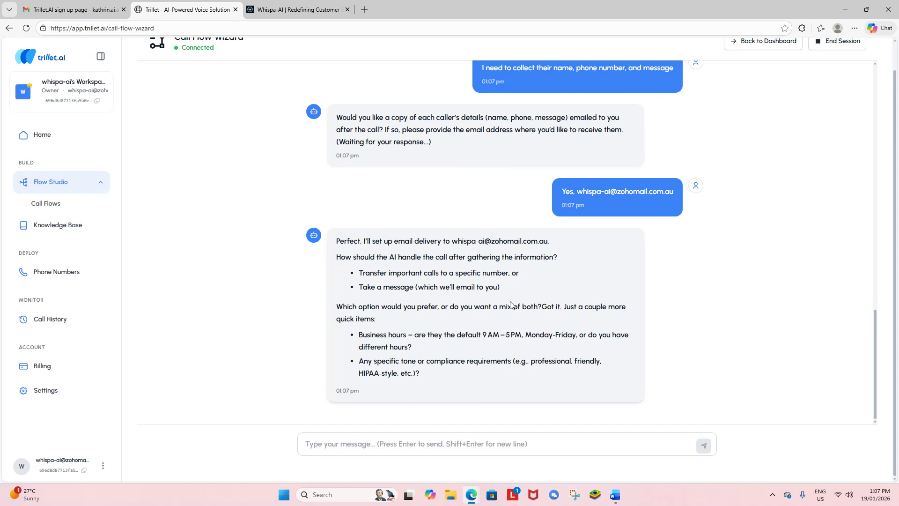
Step: Reply 'Take a message' with hours 9–6 Mon–Fri and 10am–4pm weekends, then read the summary
{"action": "left_click", "coordinate": [320, 442]}
{"action": "type", "text": "Take"}
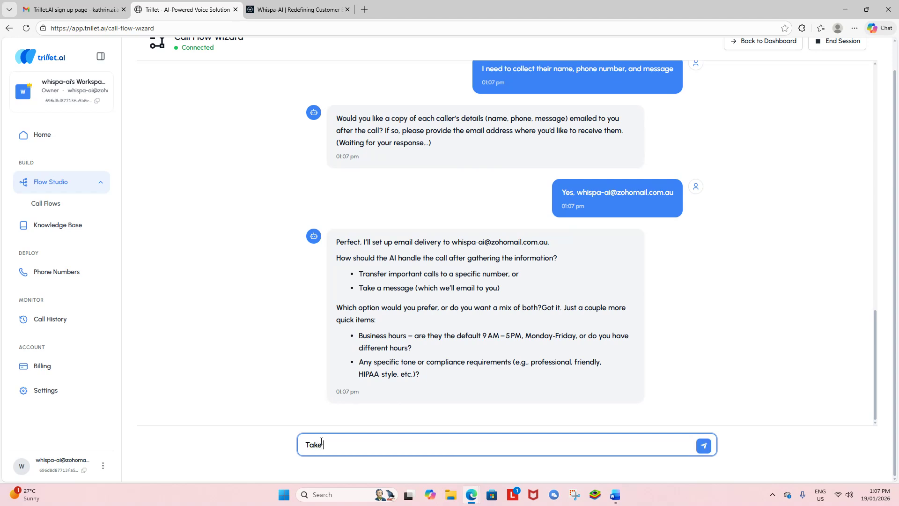
{"action": "type", "text": " a message."}
{"action": "type", "text": "Business hours a"}
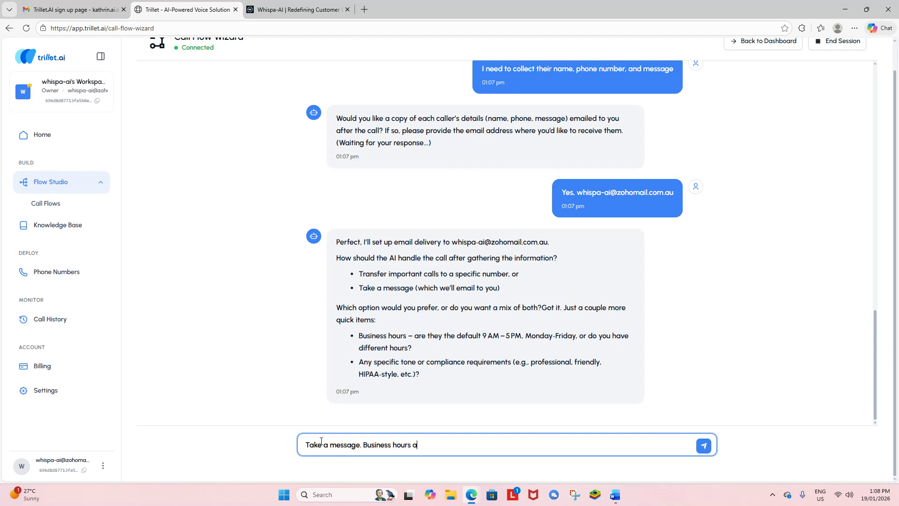
{"action": "type", "text": "re 9-6pm Monday to Frida"}
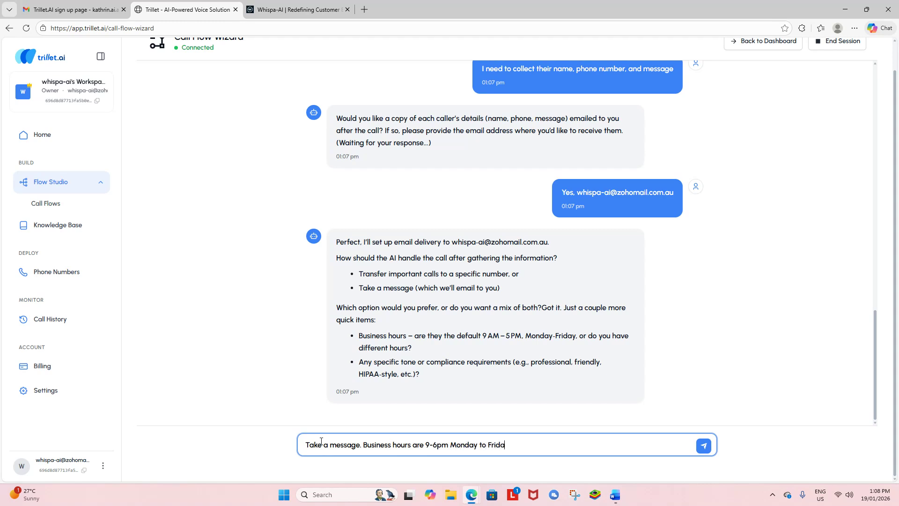
{"action": "type", "text": "y, and 10am to 4pm on Saturday and Sunday"}
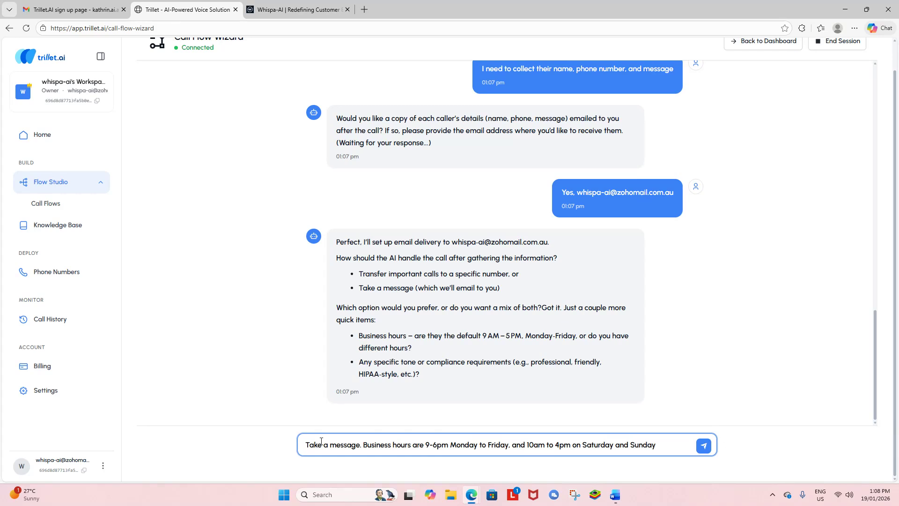
{"action": "type", "text": ". T"}
{"action": "key", "text": "Return"}
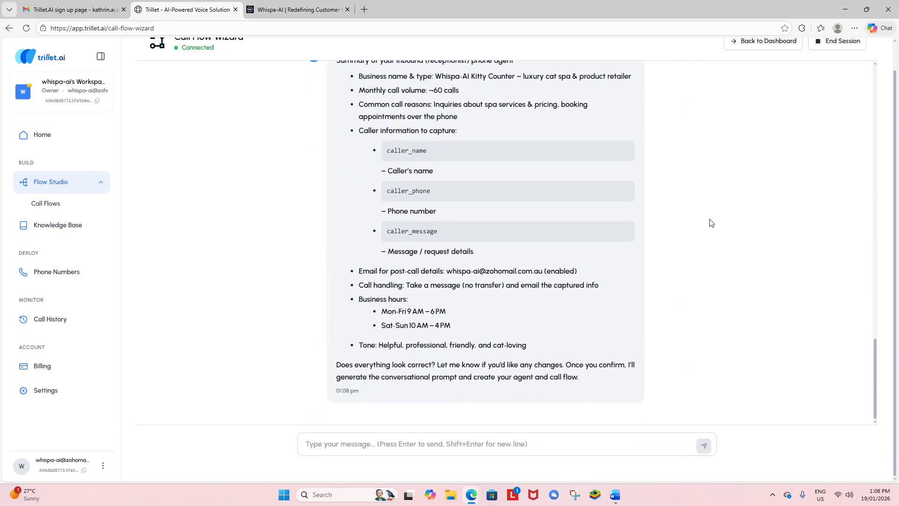
{"action": "scroll", "coordinate": [518, 185], "scroll_direction": "up", "scroll_amount": 3}
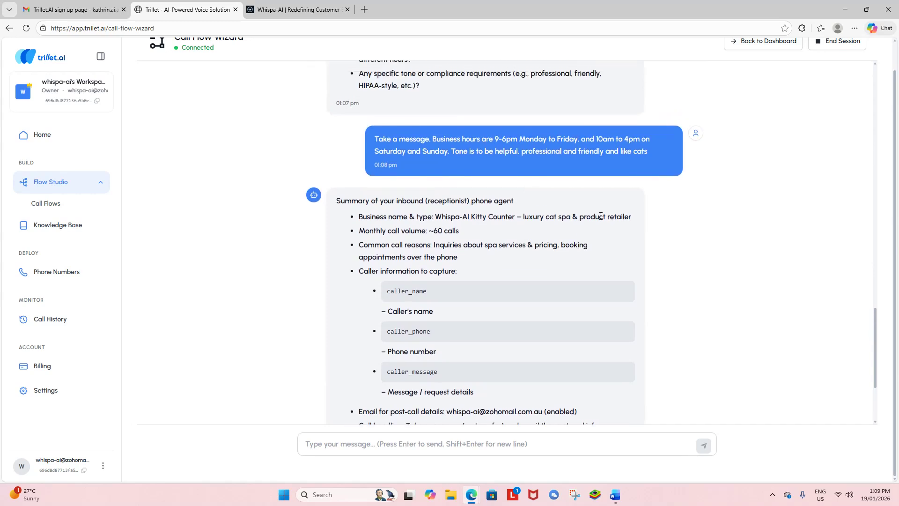
{"action": "scroll", "coordinate": [599, 219], "scroll_direction": "down", "scroll_amount": 1}
{"action": "scroll", "coordinate": [585, 211], "scroll_direction": "down", "scroll_amount": 1}
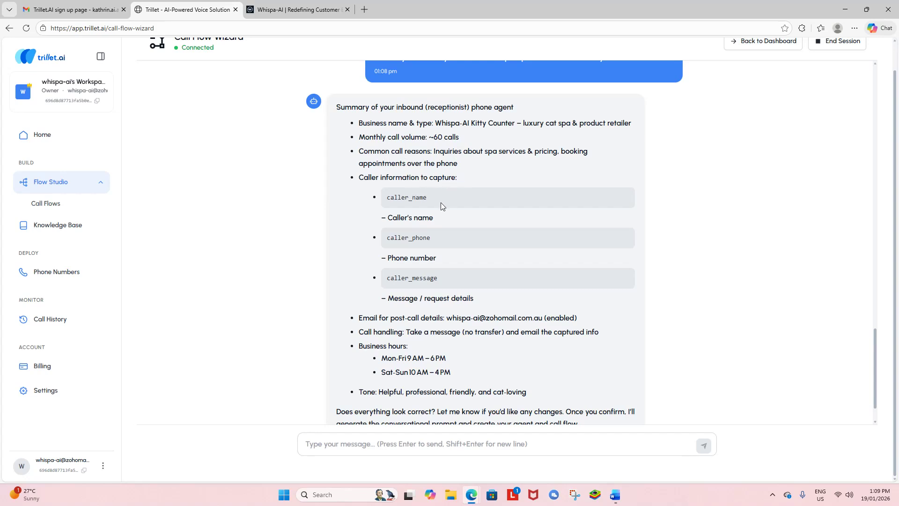
{"action": "scroll", "coordinate": [436, 253], "scroll_direction": "down", "scroll_amount": 1}
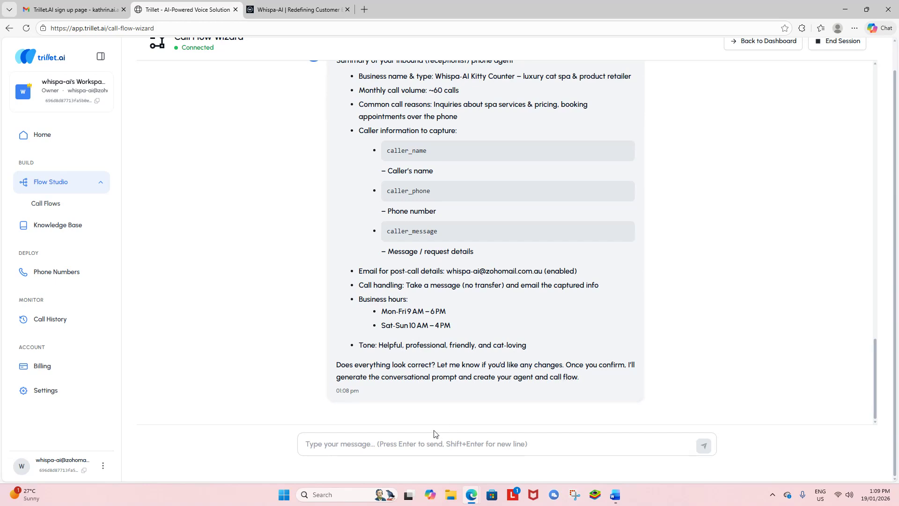
Step: Send 'Looks great thank you' to confirm the agent summary
{"action": "left_click", "coordinate": [412, 443]}
{"action": "type", "text": "Looks great thank you"}
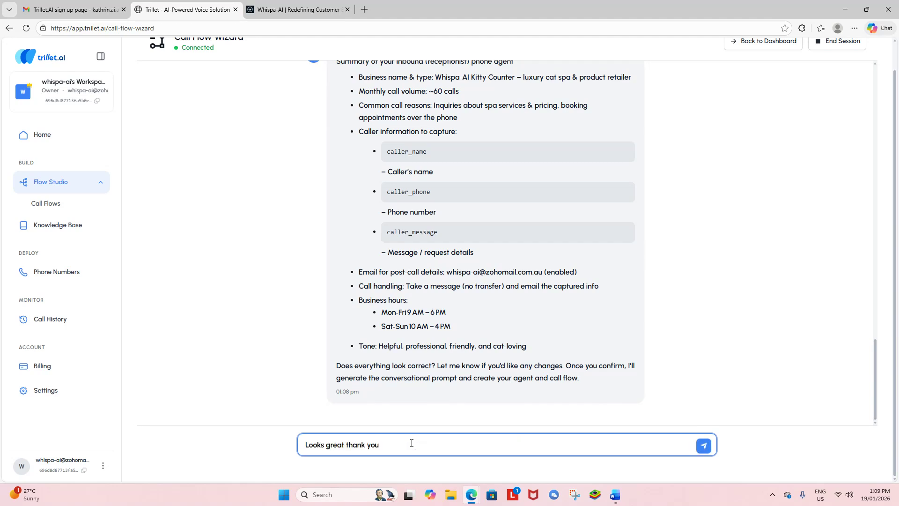
{"action": "key", "text": "Return"}
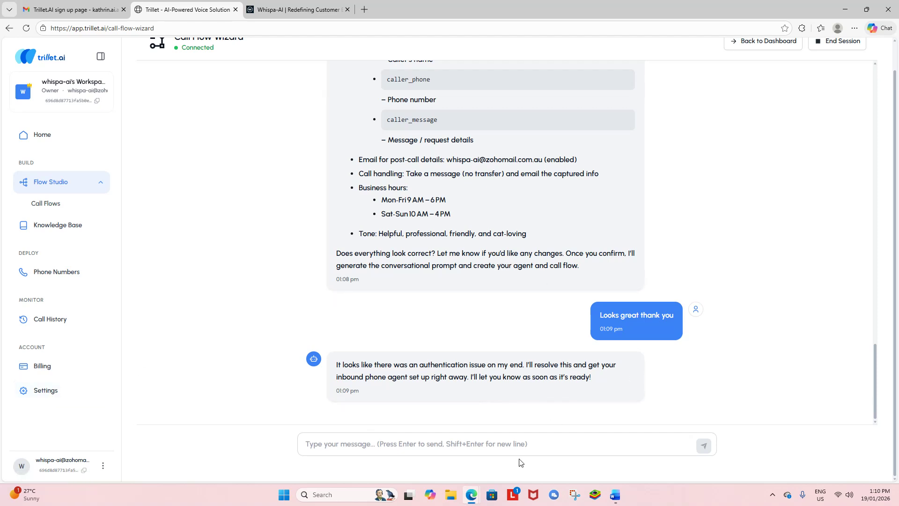
{"action": "mouse_move", "coordinate": [473, 499]}
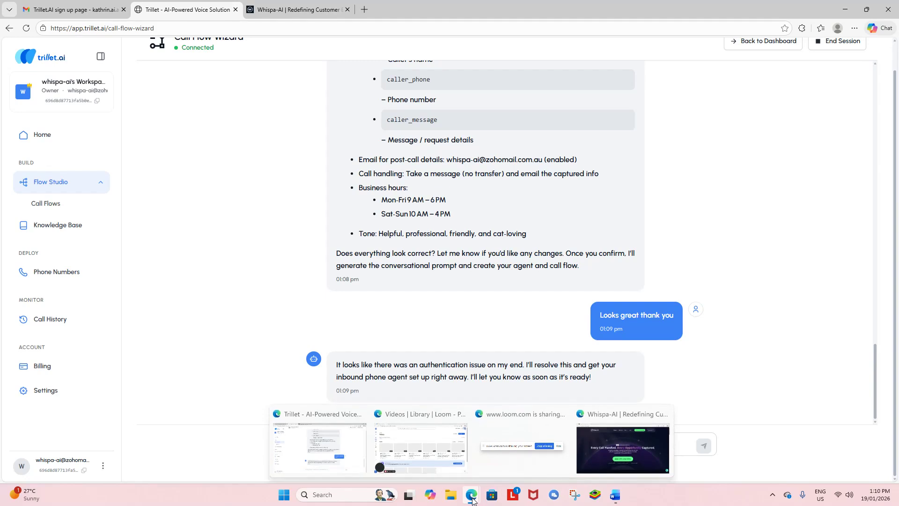
Step: Switch to the Loom video library window
{"action": "left_click", "coordinate": [433, 442]}
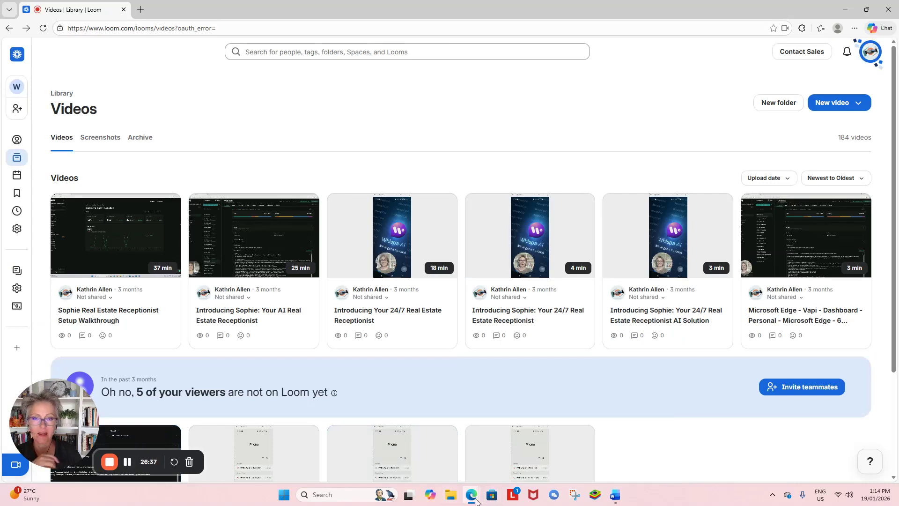
Step: Back in Trillet.ai, look over Settings and Call History, then open the Phone Numbers list
{"action": "mouse_move", "coordinate": [474, 499]}
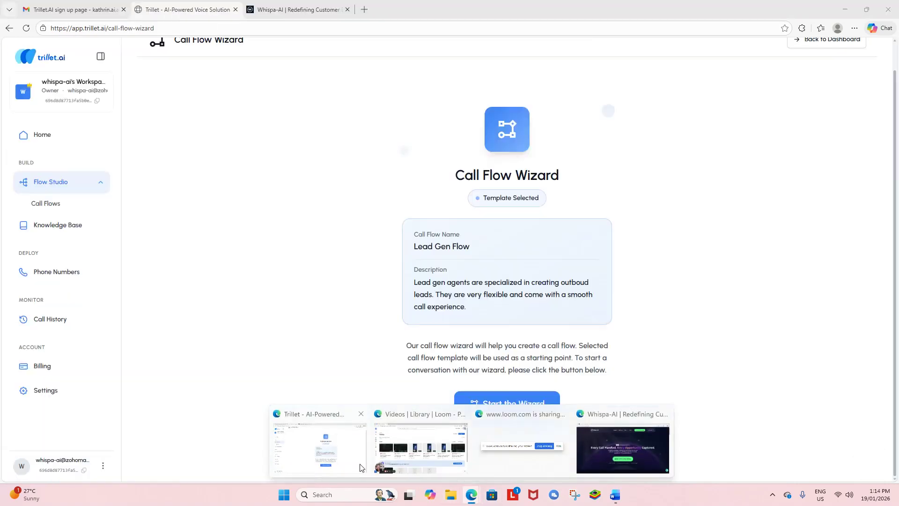
{"action": "left_click", "coordinate": [320, 447]}
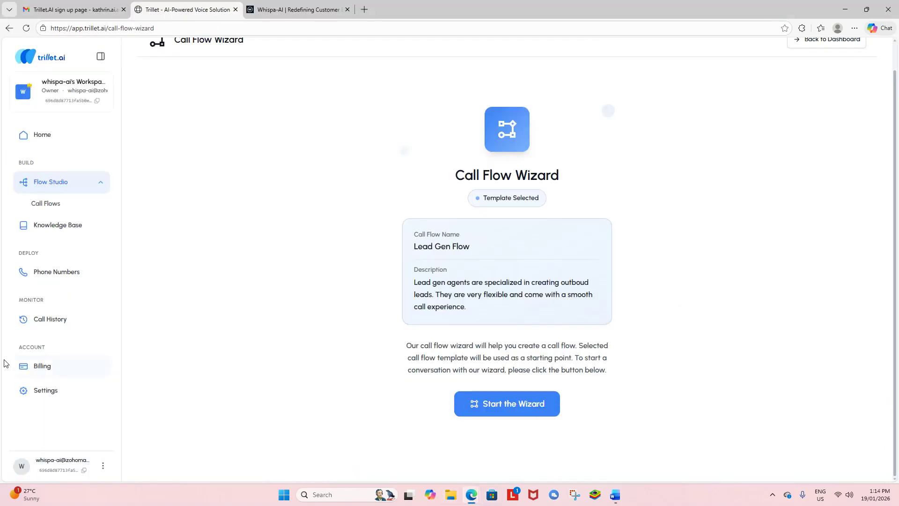
{"action": "left_click", "coordinate": [41, 396]}
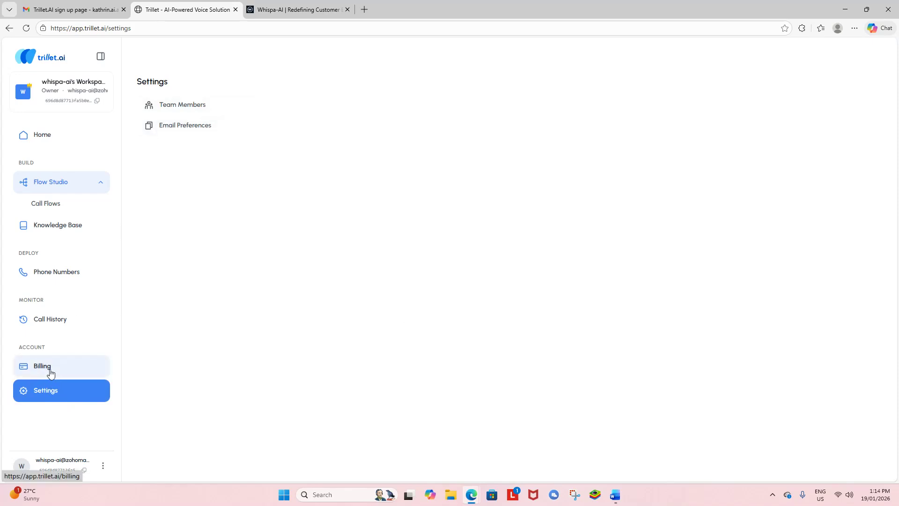
{"action": "left_click", "coordinate": [54, 318]}
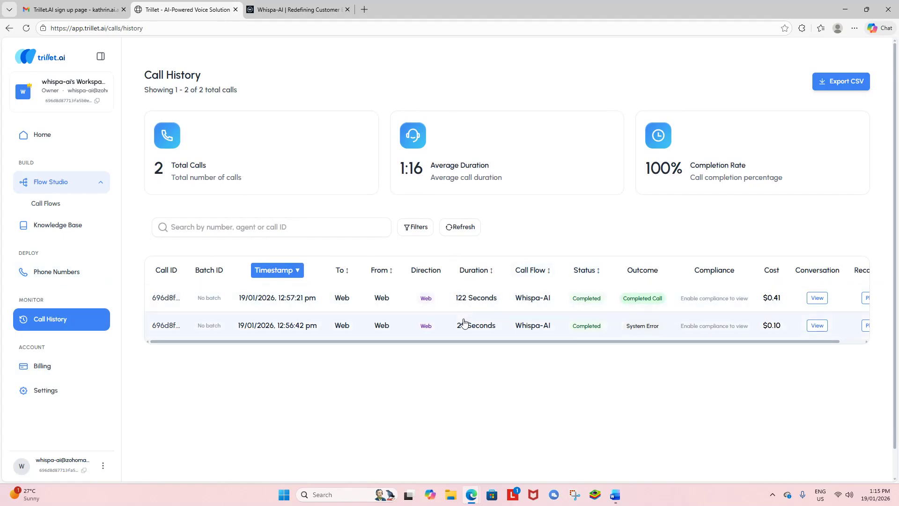
{"action": "scroll", "coordinate": [794, 297], "scroll_direction": "right", "scroll_amount": 1}
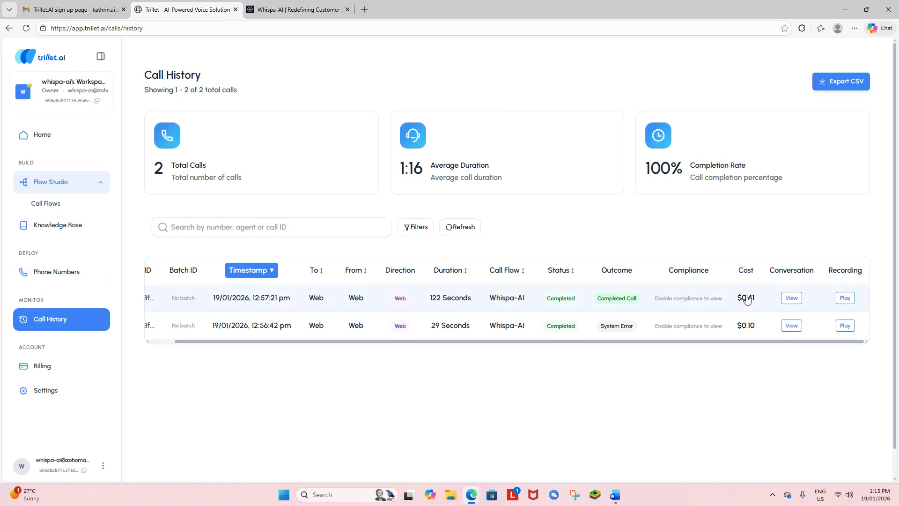
{"action": "left_click", "coordinate": [86, 265]}
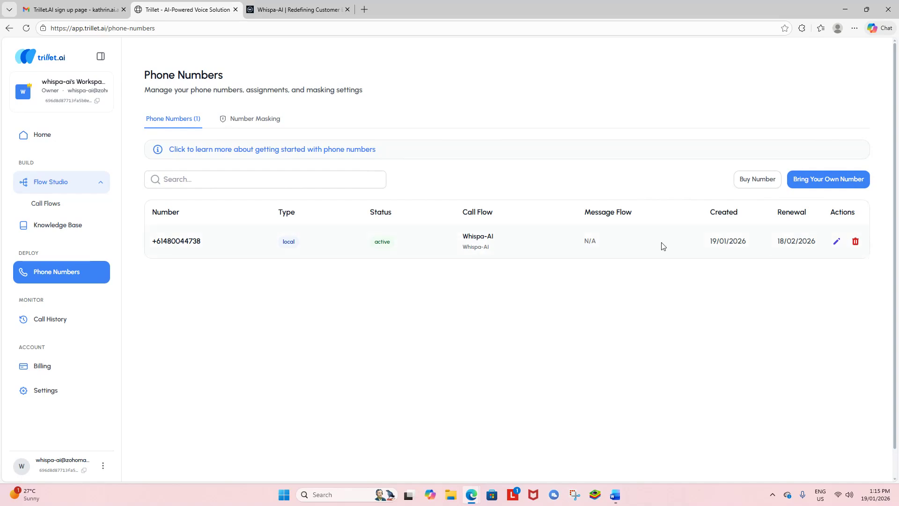
Step: Open the Whispa-AI knowledge base in the Edit dialog from the Knowledge Base list
{"action": "left_click", "coordinate": [68, 232]}
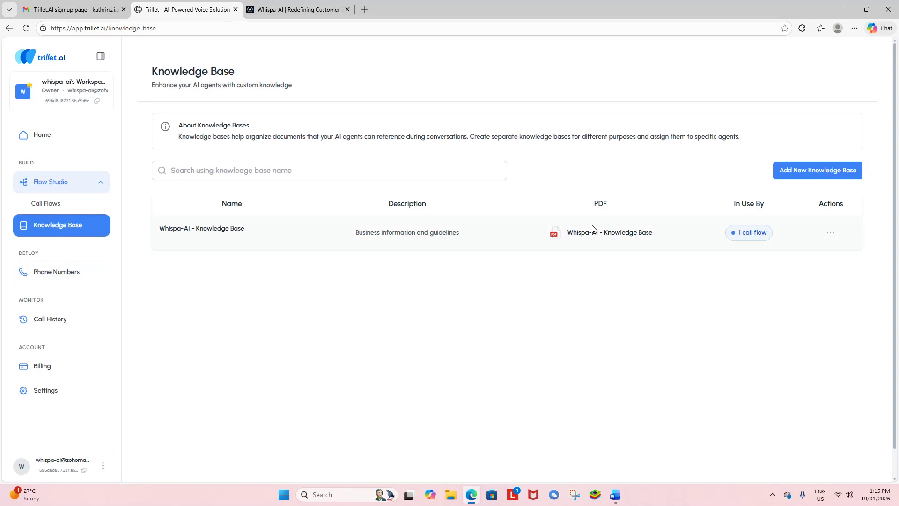
{"action": "mouse_move", "coordinate": [772, 239]}
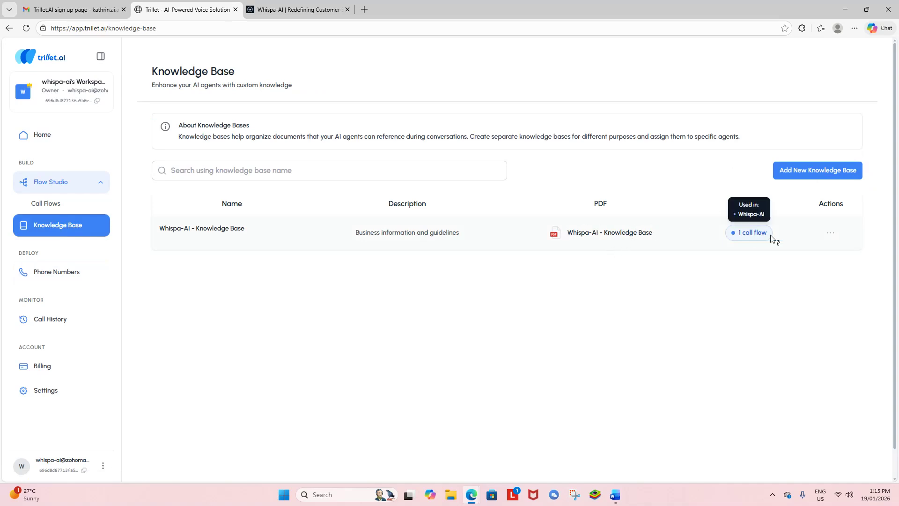
{"action": "left_click", "coordinate": [831, 237]}
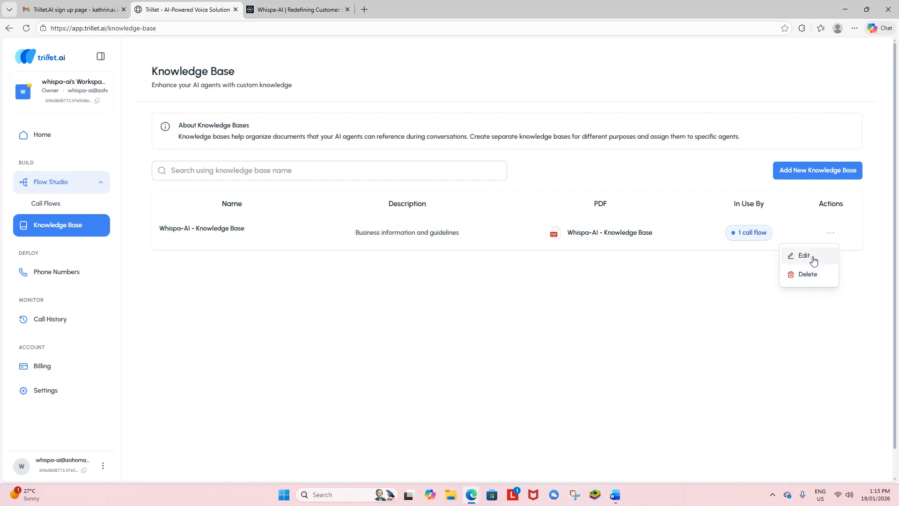
{"action": "left_click", "coordinate": [805, 257]}
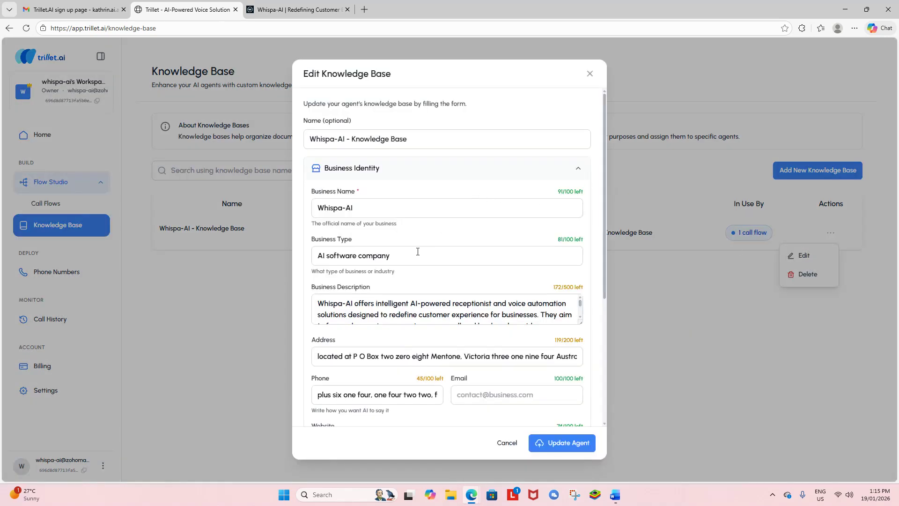
{"action": "scroll", "coordinate": [418, 251], "scroll_direction": "down", "scroll_amount": 3}
{"action": "scroll", "coordinate": [425, 170], "scroll_direction": "down", "scroll_amount": 2}
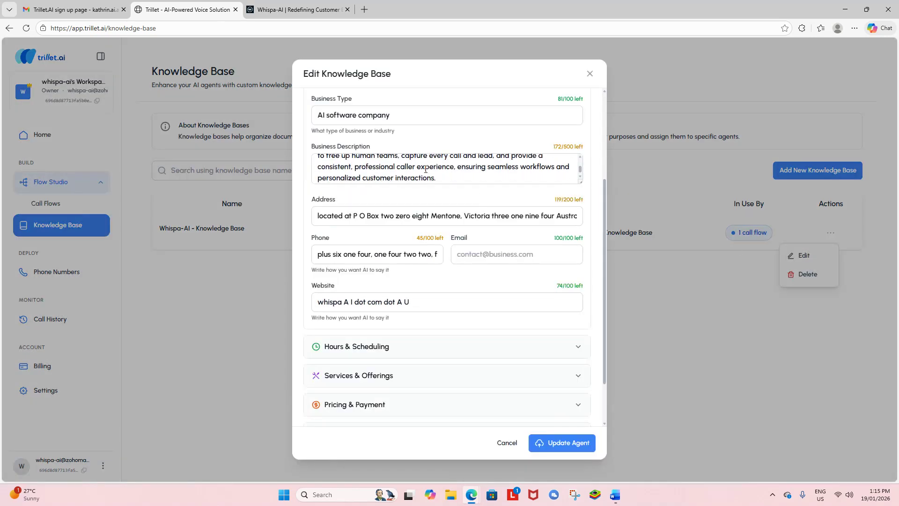
{"action": "scroll", "coordinate": [425, 169], "scroll_direction": "down", "scroll_amount": 1}
{"action": "scroll", "coordinate": [425, 170], "scroll_direction": "up", "scroll_amount": 3}
{"action": "scroll", "coordinate": [424, 171], "scroll_direction": "down", "scroll_amount": 5}
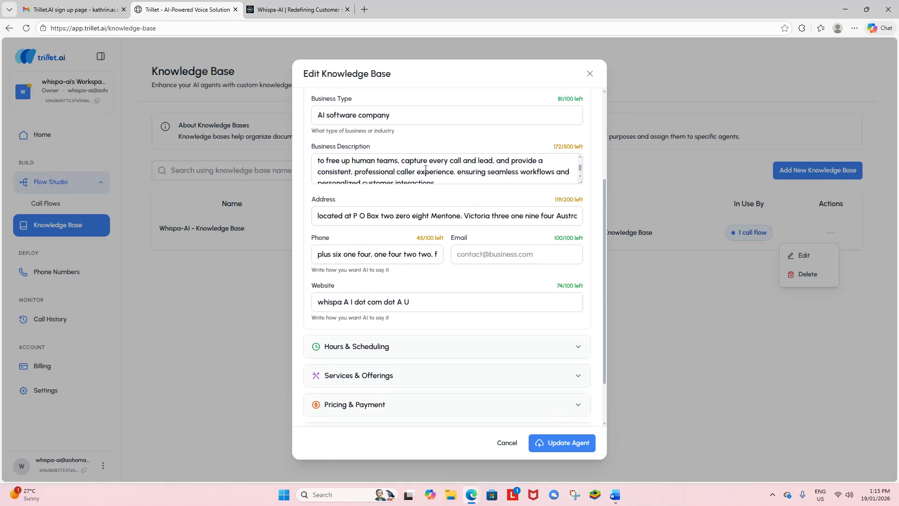
Step: Expand the hours, services, pricing, intake and other sections, then close without saving
{"action": "left_click", "coordinate": [457, 287]}
{"action": "scroll", "coordinate": [458, 291], "scroll_direction": "down", "scroll_amount": 3}
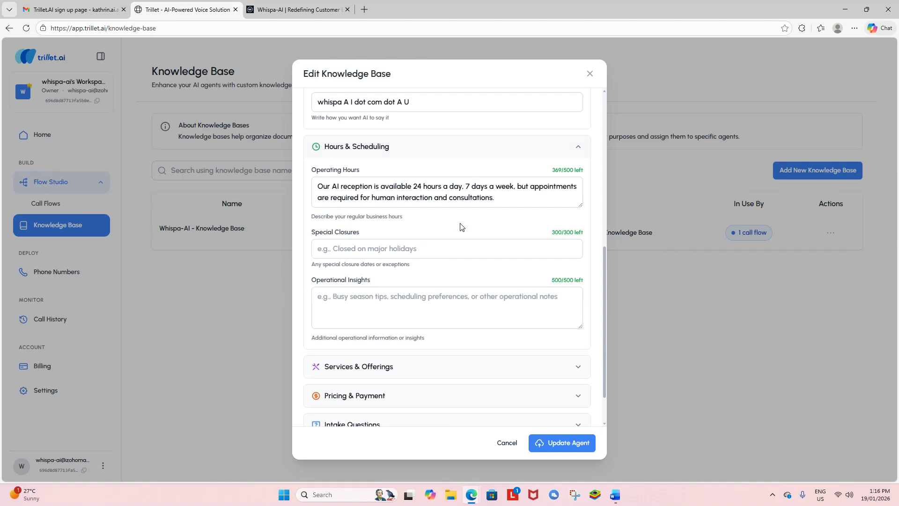
{"action": "scroll", "coordinate": [462, 216], "scroll_direction": "down", "scroll_amount": 1}
{"action": "left_click", "coordinate": [455, 309]}
{"action": "scroll", "coordinate": [453, 303], "scroll_direction": "down", "scroll_amount": 3}
{"action": "scroll", "coordinate": [461, 297], "scroll_direction": "down", "scroll_amount": 3}
{"action": "left_click", "coordinate": [440, 345]}
{"action": "scroll", "coordinate": [441, 339], "scroll_direction": "down", "scroll_amount": 2}
{"action": "left_click", "coordinate": [410, 380]}
{"action": "scroll", "coordinate": [419, 367], "scroll_direction": "down", "scroll_amount": 5}
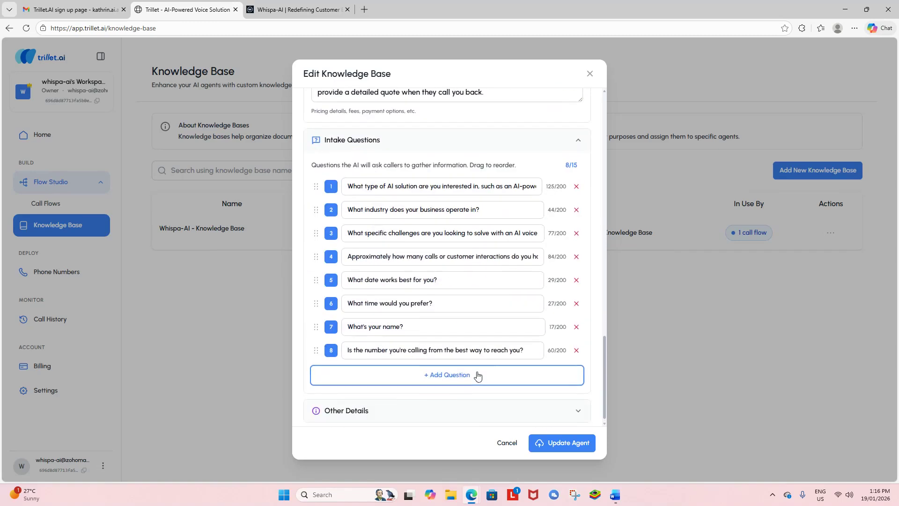
{"action": "scroll", "coordinate": [401, 410], "scroll_direction": "down", "scroll_amount": 1}
{"action": "left_click", "coordinate": [401, 411]}
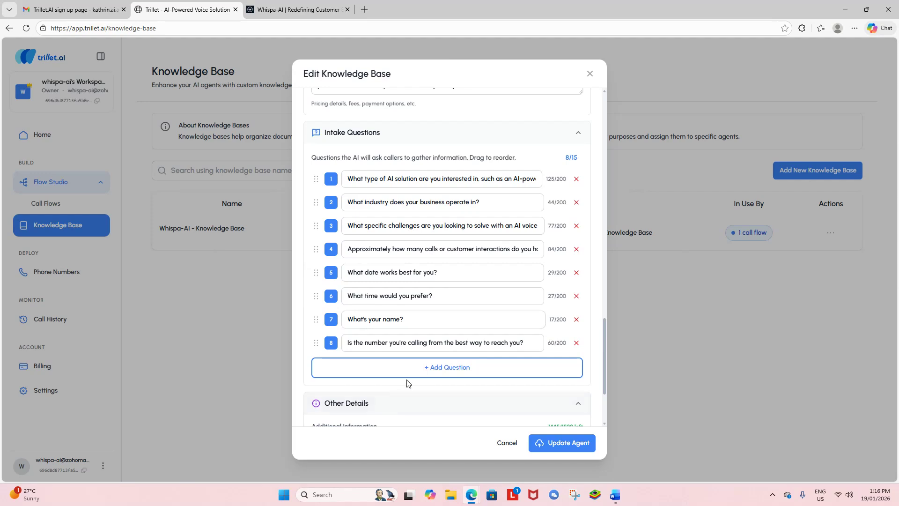
{"action": "scroll", "coordinate": [406, 387], "scroll_direction": "down", "scroll_amount": 3}
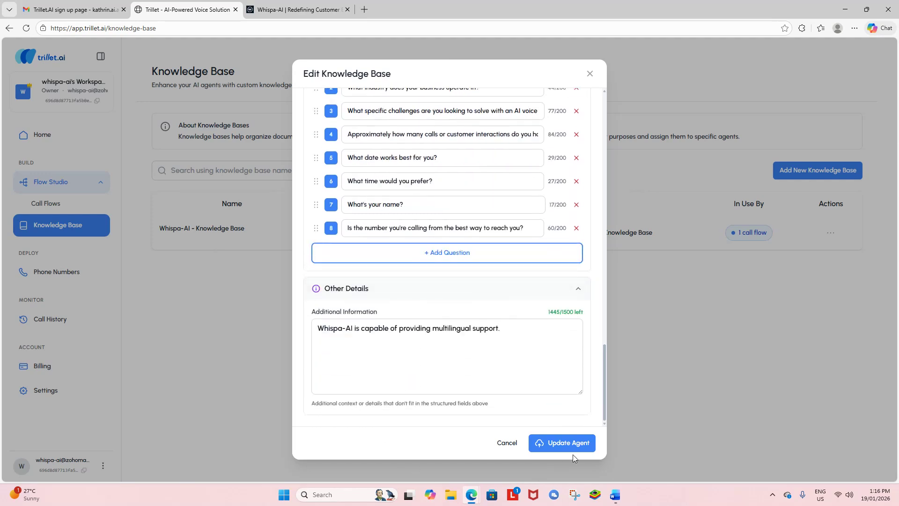
{"action": "left_click", "coordinate": [590, 75]}
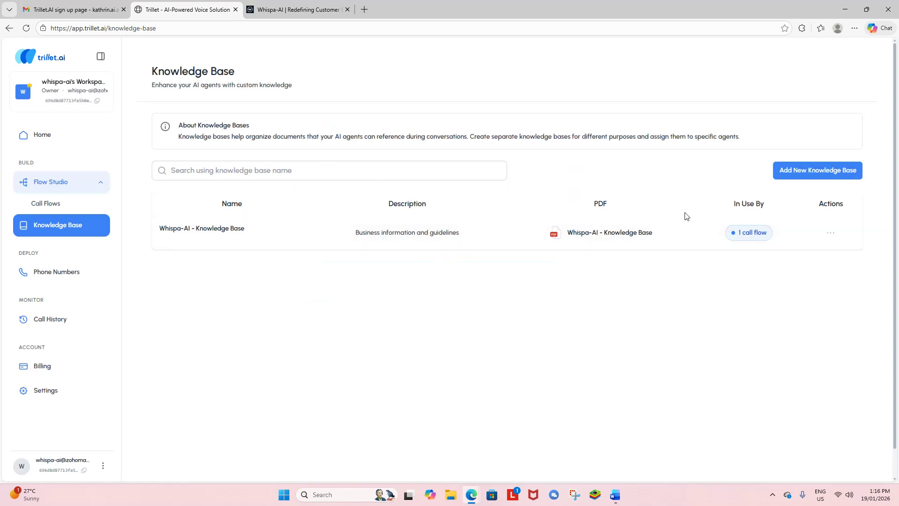
Step: Show the Call Flows overview with the active Whispa-AI flow averaging 1:16 calls at 100.0% success
{"action": "left_click", "coordinate": [49, 208]}
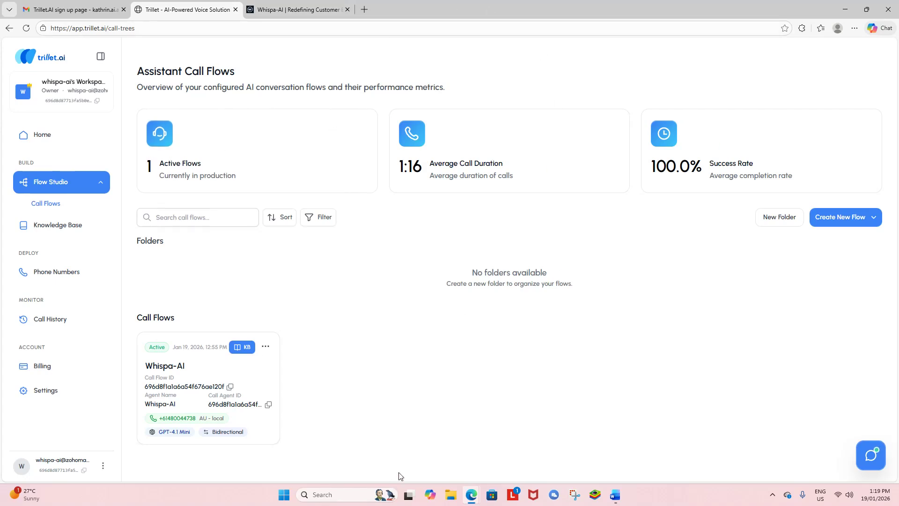
Step: Switch to the Loom 'Videos | Library' window in Edge, listing 184 videos
{"action": "mouse_move", "coordinate": [473, 501]}
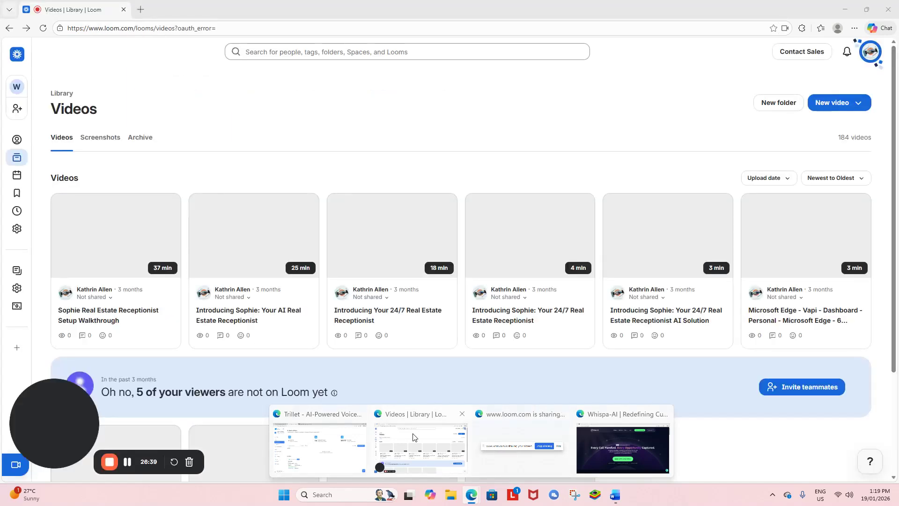
{"action": "left_click", "coordinate": [412, 437]}
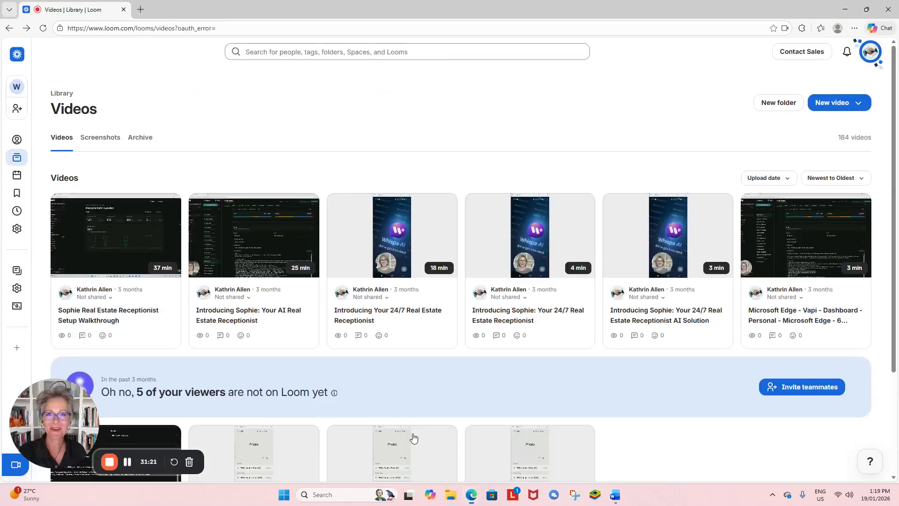